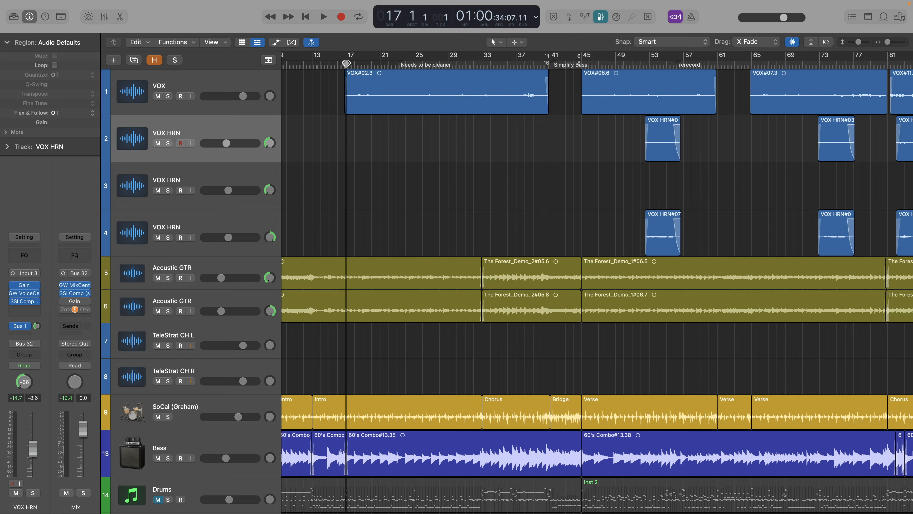
Step: Play the song from bar 17 to about bar 33 to listen to the lead vocal
{"action": "key", "text": "space"}
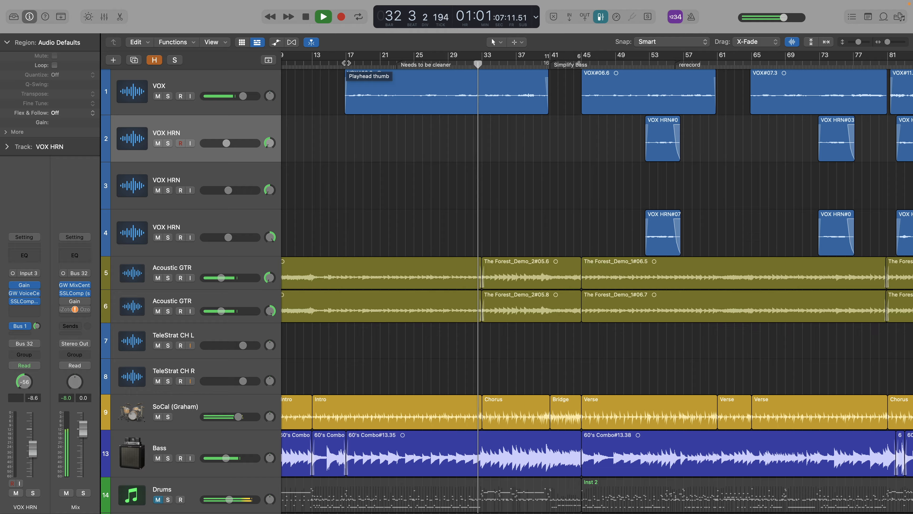
{"action": "key", "text": "space"}
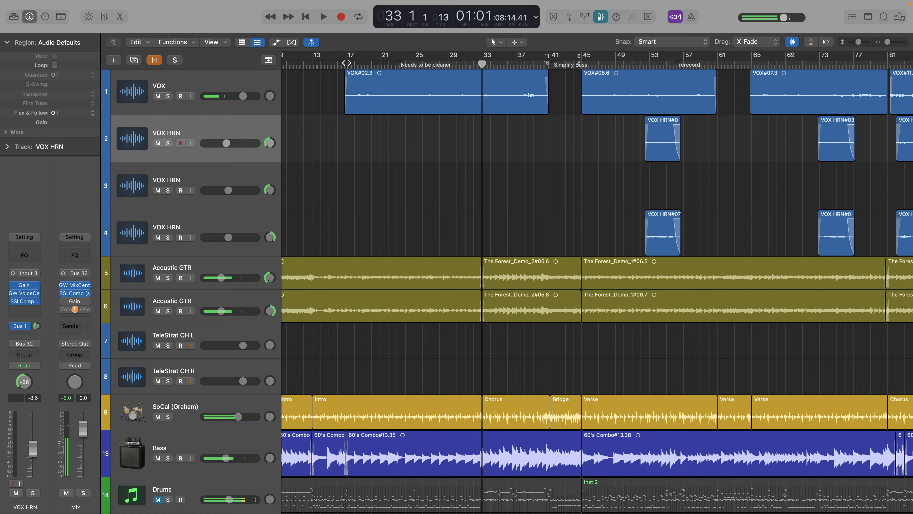
{"action": "scroll", "coordinate": [562, 210], "scroll_direction": "right", "scroll_amount": 2}
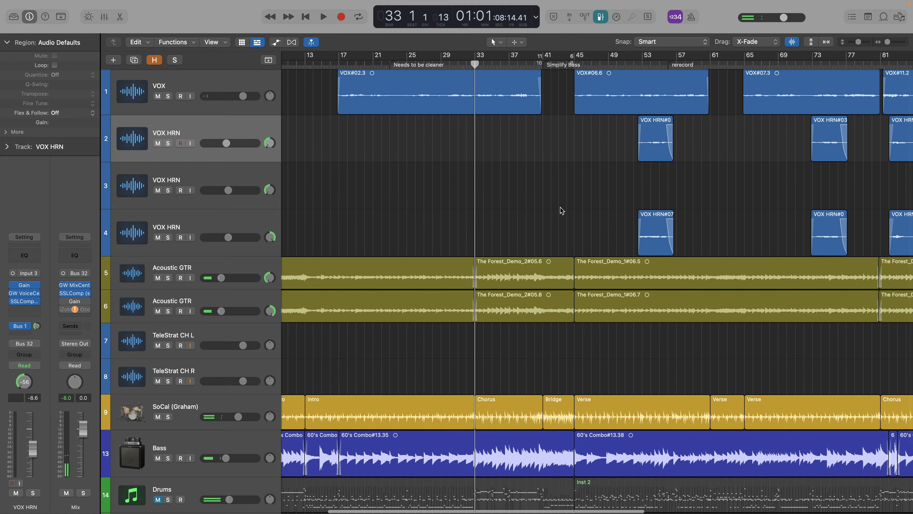
{"action": "scroll", "coordinate": [562, 210], "scroll_direction": "right", "scroll_amount": 10}
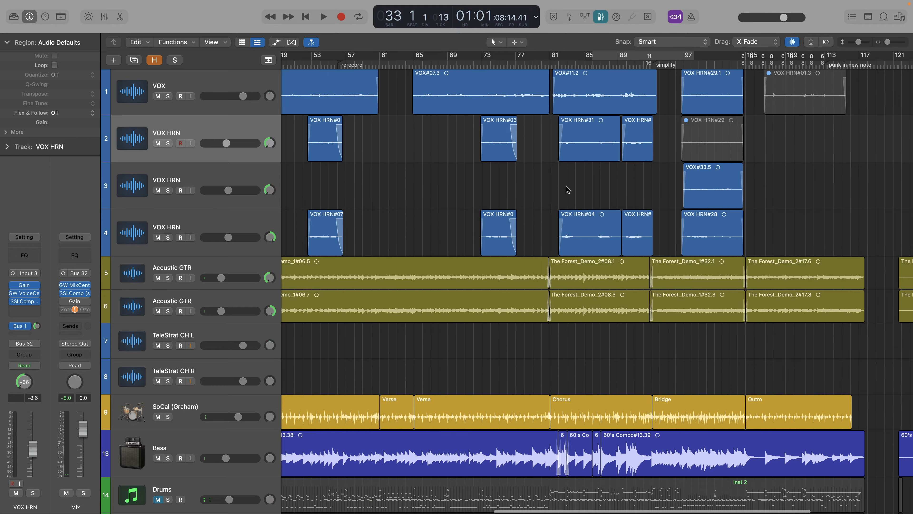
Step: Move the playhead to bar 81 and raise the three VOX HRN tracks' volume together, bringing track 2 to -5.9 dB
{"action": "left_click", "coordinate": [556, 64]}
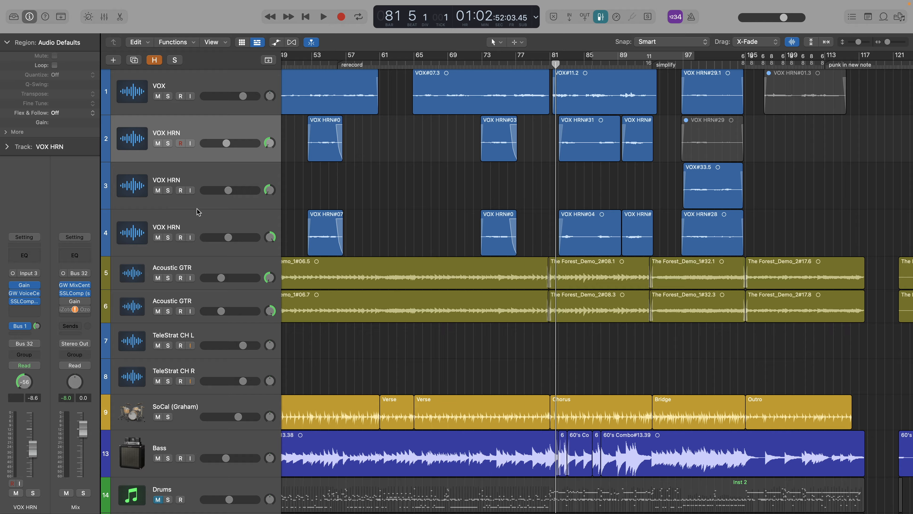
{"action": "left_click", "coordinate": [202, 225], "text": "super"}
{"action": "left_click", "coordinate": [218, 182], "text": "super"}
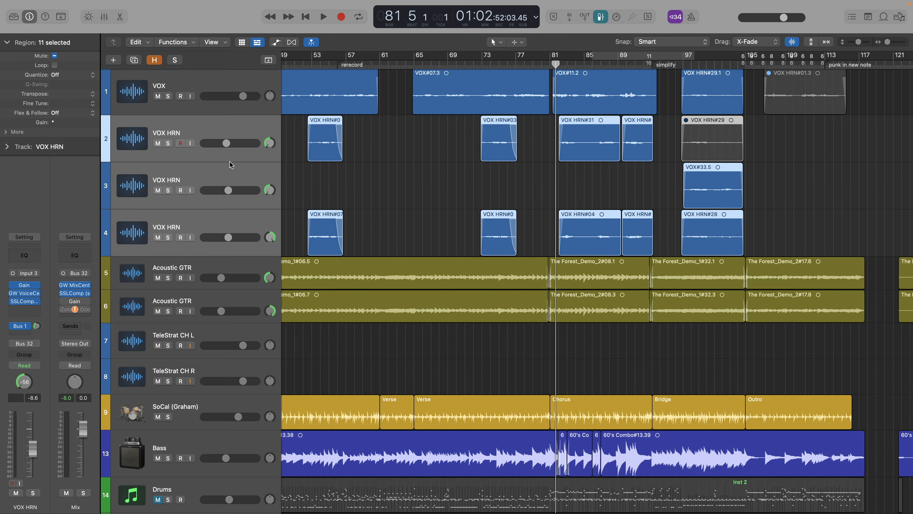
{"action": "left_click_drag", "start_coordinate": [229, 145], "coordinate": [232, 144]}
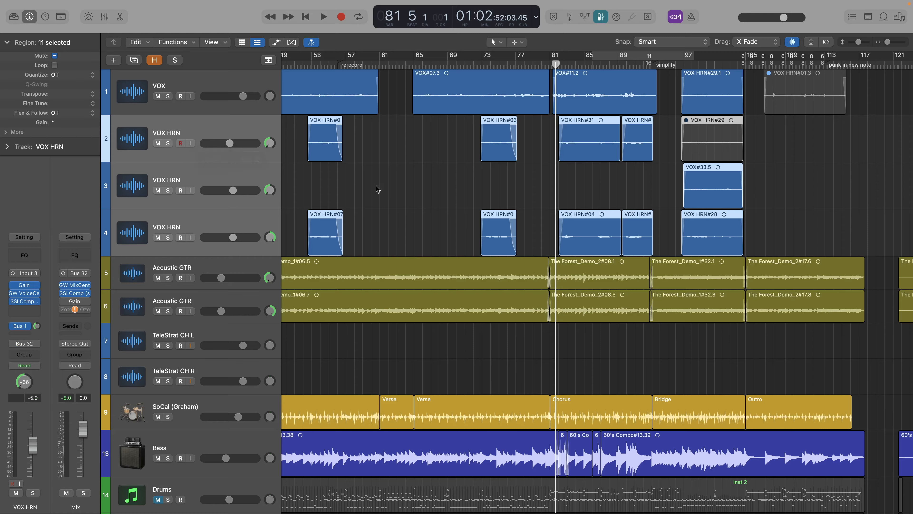
Step: Clear the region selection and play the chorus from bar 81 to check the harmony vocal level
{"action": "left_click", "coordinate": [461, 187]}
{"action": "key", "text": "space"}
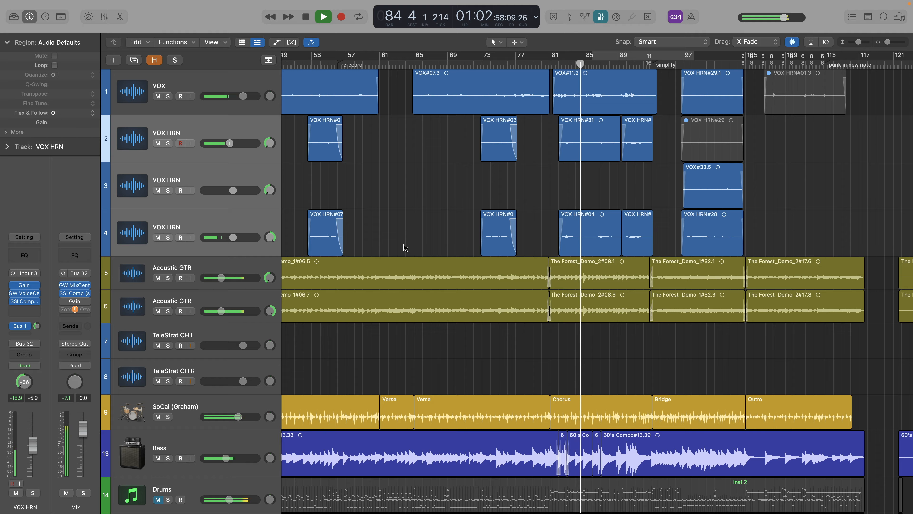
{"action": "key", "text": "space"}
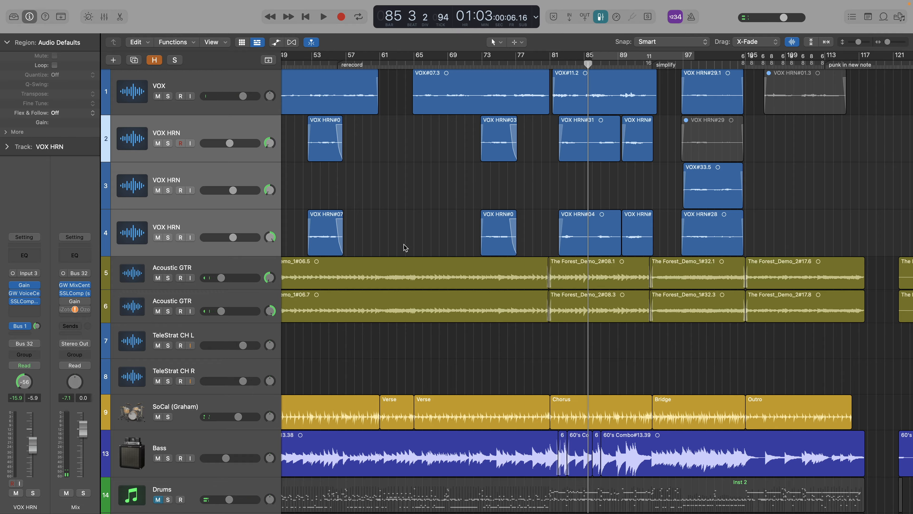
Step: Open the first lead vocal region, VOX#02.3, in the audio track editor and enlarge the editor area
{"action": "scroll", "coordinate": [404, 244], "scroll_direction": "left", "scroll_amount": 10}
{"action": "scroll", "coordinate": [430, 217], "scroll_direction": "left", "scroll_amount": 4}
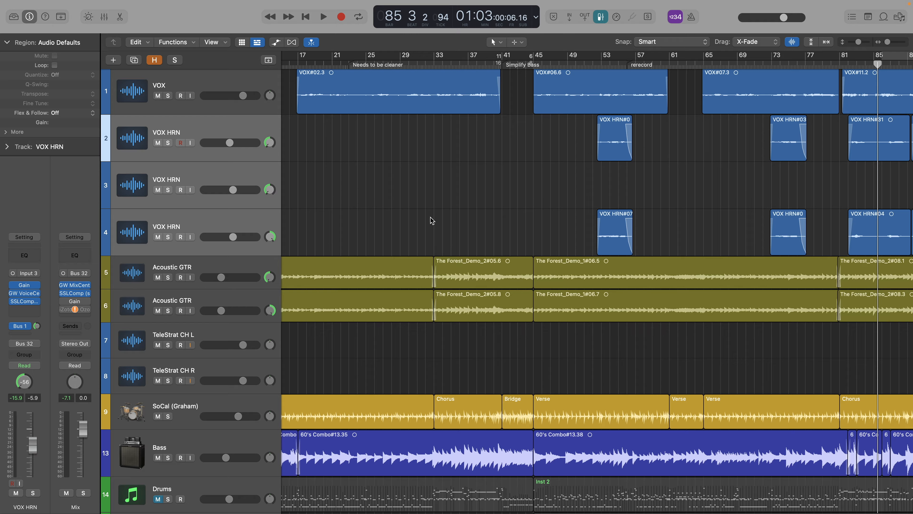
{"action": "scroll", "coordinate": [428, 222], "scroll_direction": "right", "scroll_amount": 2}
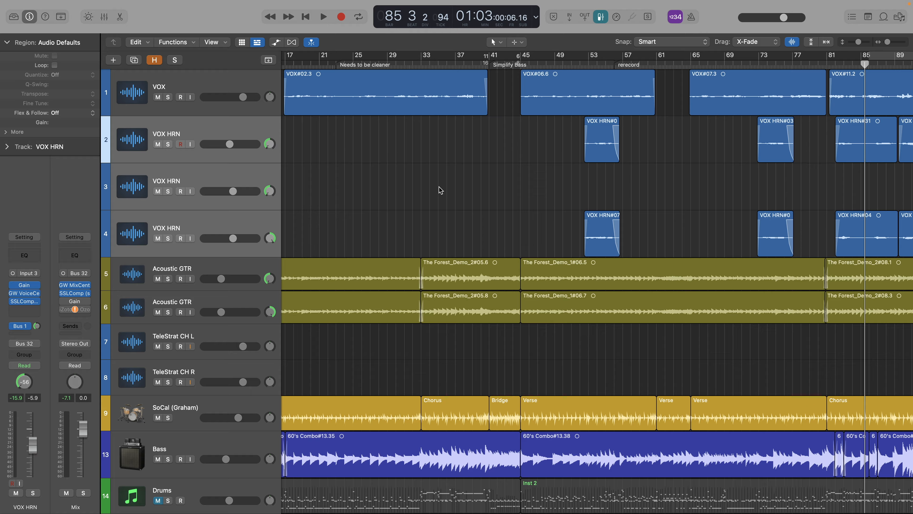
{"action": "scroll", "coordinate": [450, 190], "scroll_direction": "right", "scroll_amount": 1}
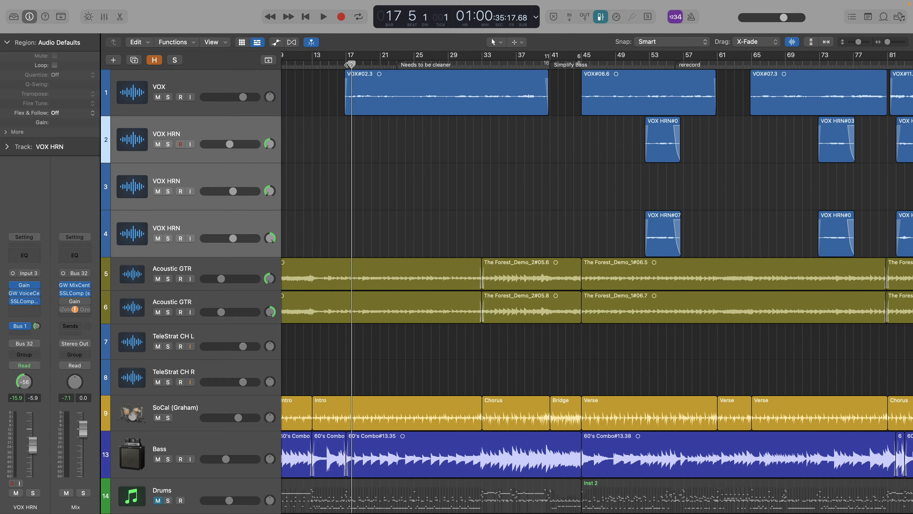
{"action": "key", "text": "super+Down"}
{"action": "key", "text": "super+Down"}
{"action": "key", "text": "super+Down"}
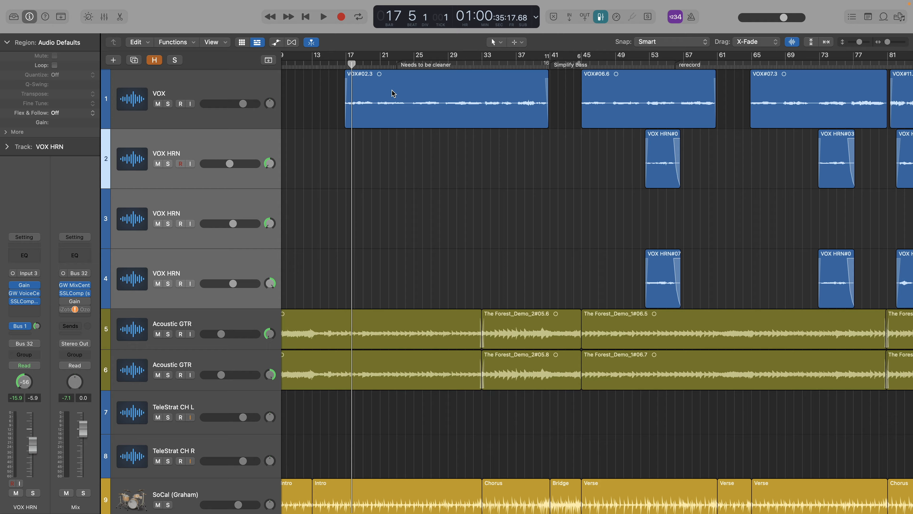
{"action": "left_click", "coordinate": [384, 173]}
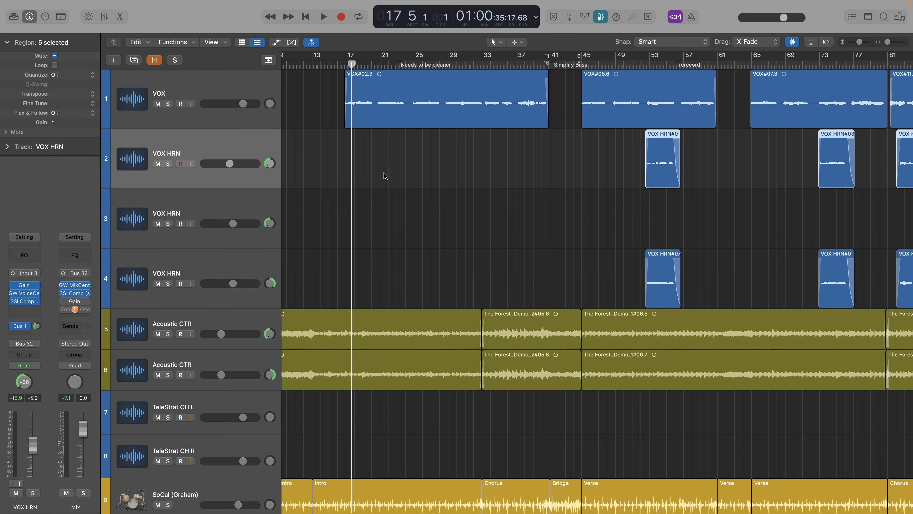
{"action": "double_click", "coordinate": [438, 92]}
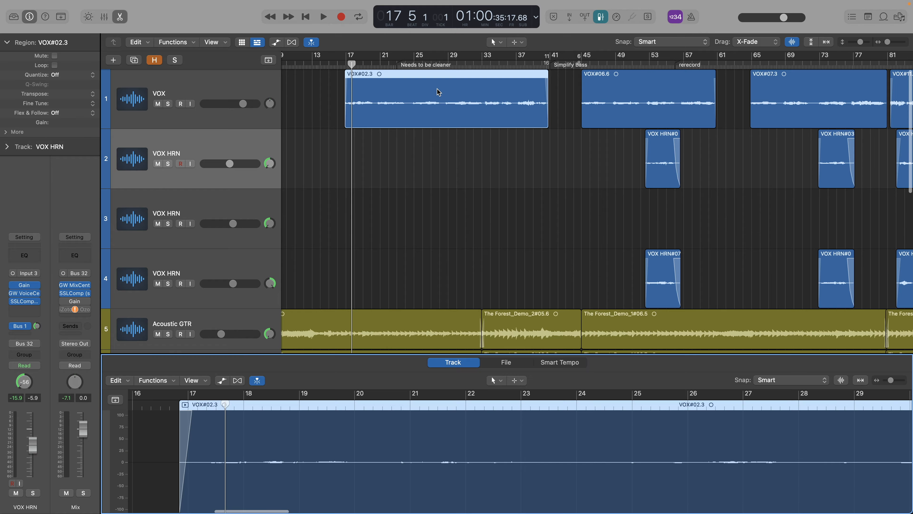
{"action": "left_click_drag", "start_coordinate": [335, 354], "coordinate": [337, 202]}
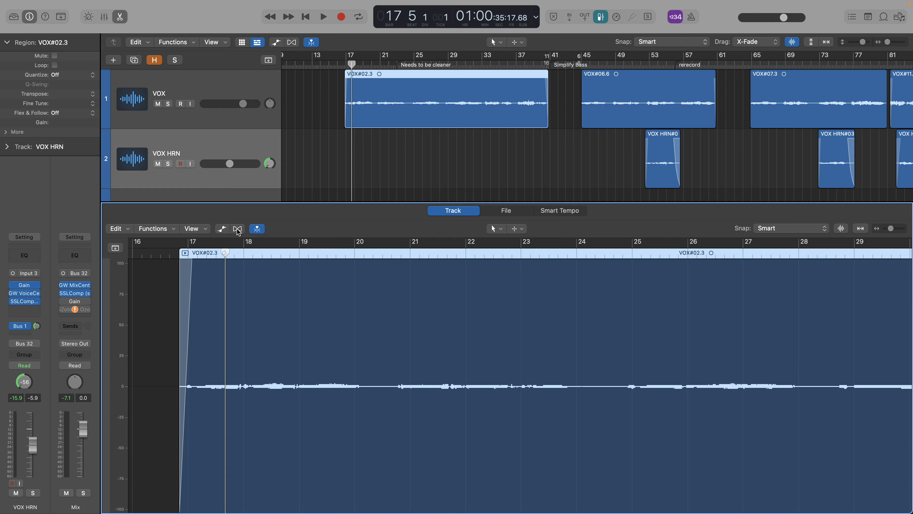
Step: Turn on Flex for the VOX track and set its flex mode to Flex Pitch
{"action": "left_click", "coordinate": [238, 230]}
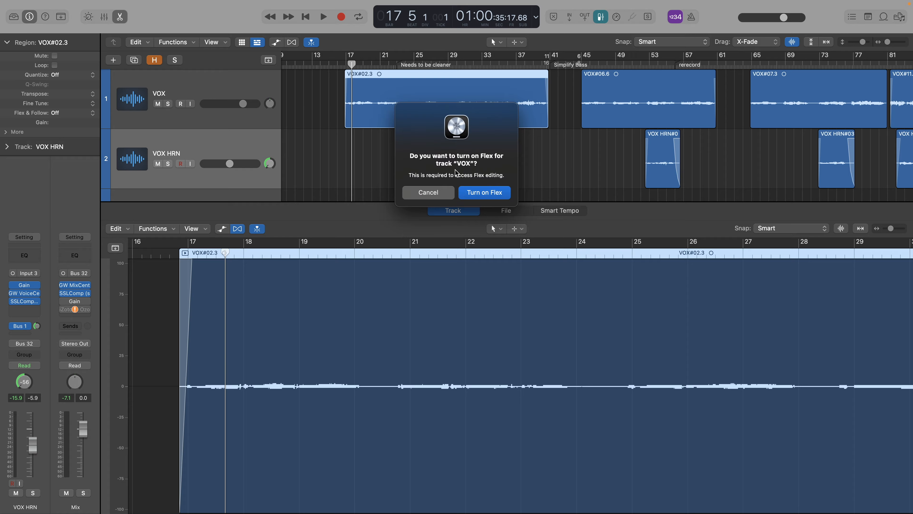
{"action": "left_click", "coordinate": [472, 194]}
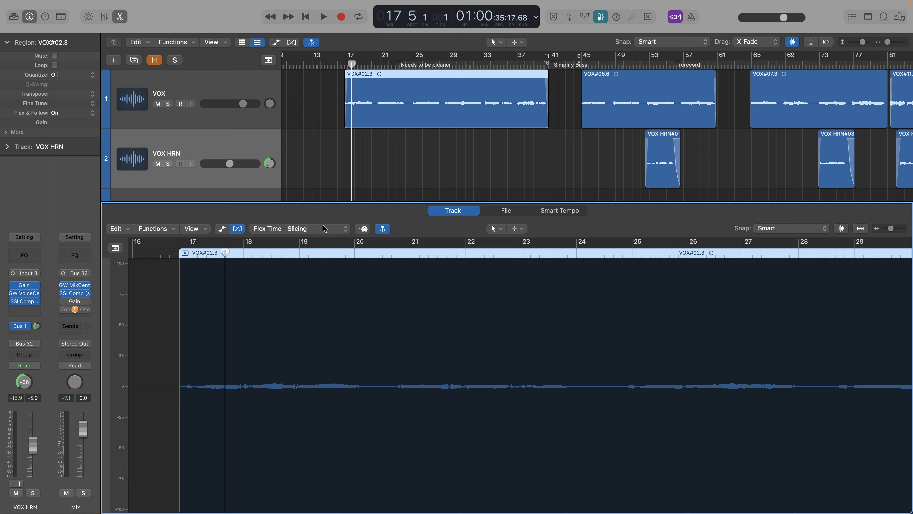
{"action": "left_click", "coordinate": [296, 229]}
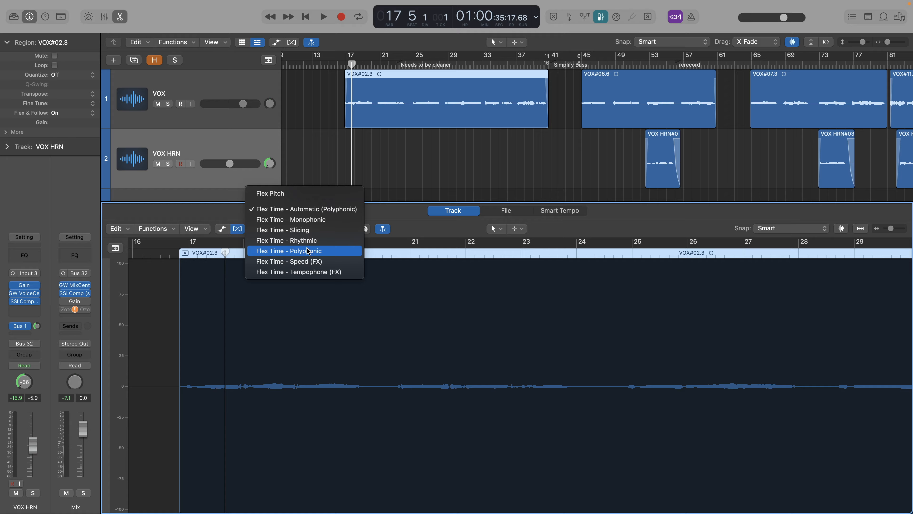
{"action": "left_click", "coordinate": [304, 196]}
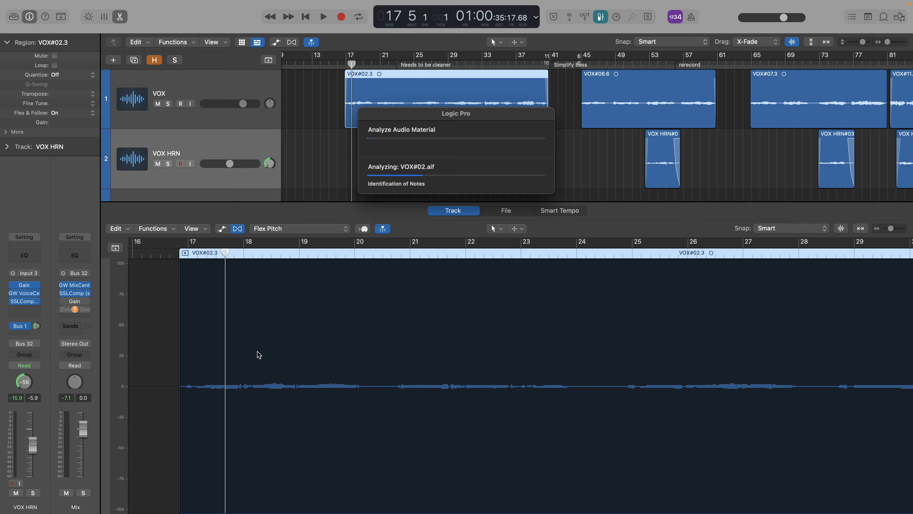
Step: Select all regions on the VOX track and bring the pitch notes from bar 17 onward into view in the editor
{"action": "key", "text": "super+a"}
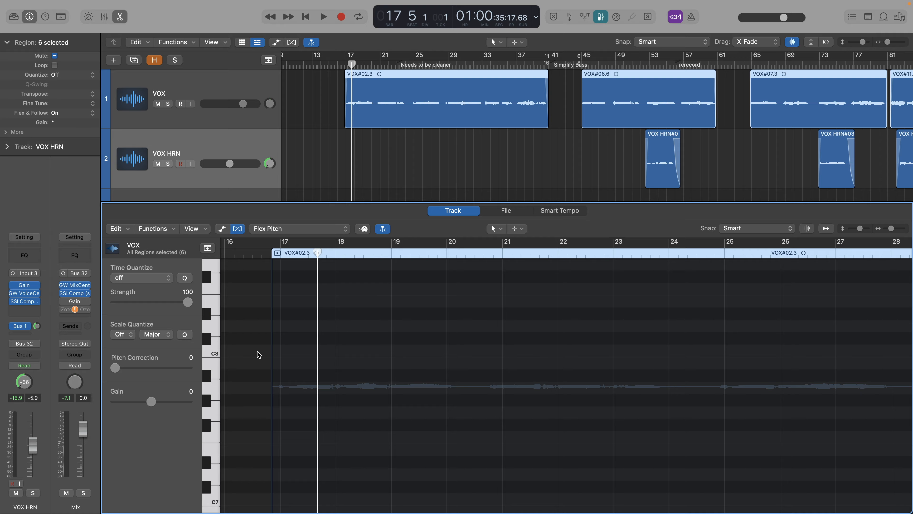
{"action": "key", "text": "super+Up"}
{"action": "key", "text": "super+Up"}
{"action": "key", "text": "super+Up"}
{"action": "key", "text": "super+Up"}
{"action": "key", "text": "super+Up"}
{"action": "key", "text": "super+Up"}
{"action": "key", "text": "super+Up"}
{"action": "scroll", "coordinate": [371, 389], "scroll_direction": "down", "scroll_amount": 5}
{"action": "scroll", "coordinate": [372, 391], "scroll_direction": "down", "scroll_amount": 4}
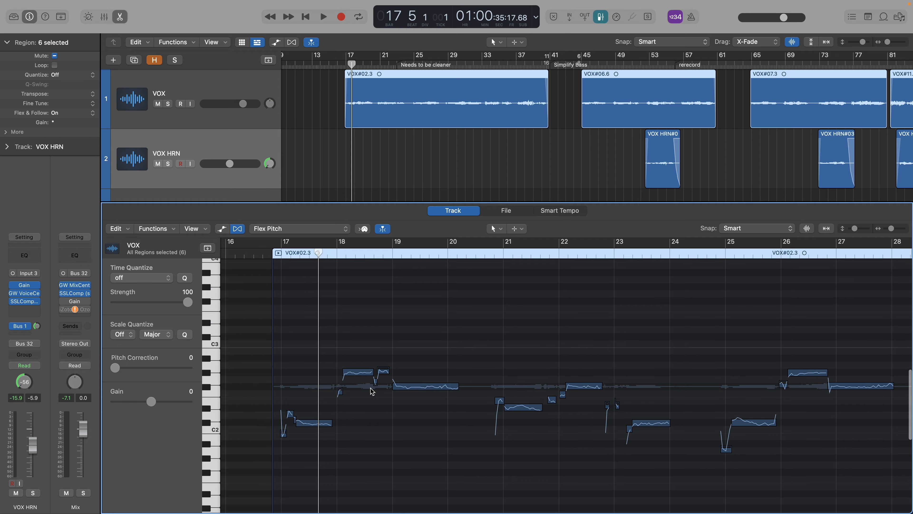
{"action": "scroll", "coordinate": [372, 391], "scroll_direction": "right", "scroll_amount": 5}
{"action": "scroll", "coordinate": [373, 391], "scroll_direction": "right", "scroll_amount": 1}
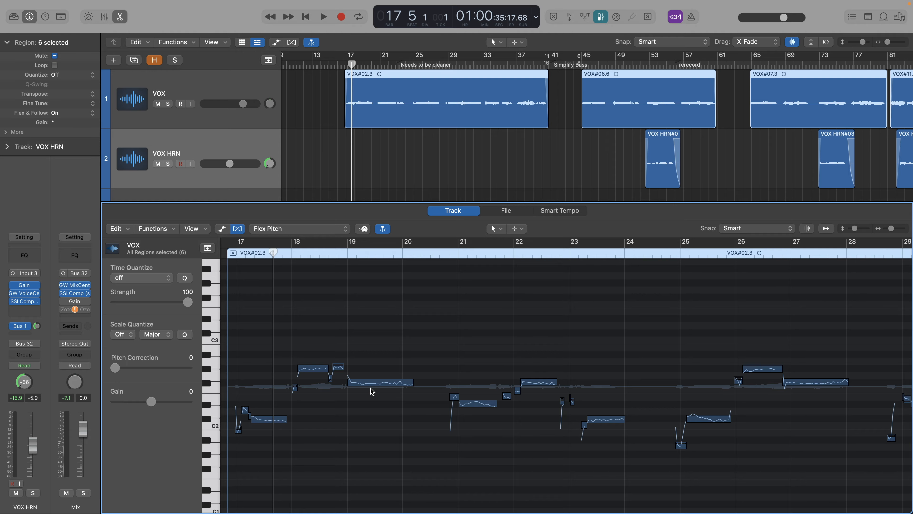
{"action": "scroll", "coordinate": [372, 392], "scroll_direction": "left", "scroll_amount": 1}
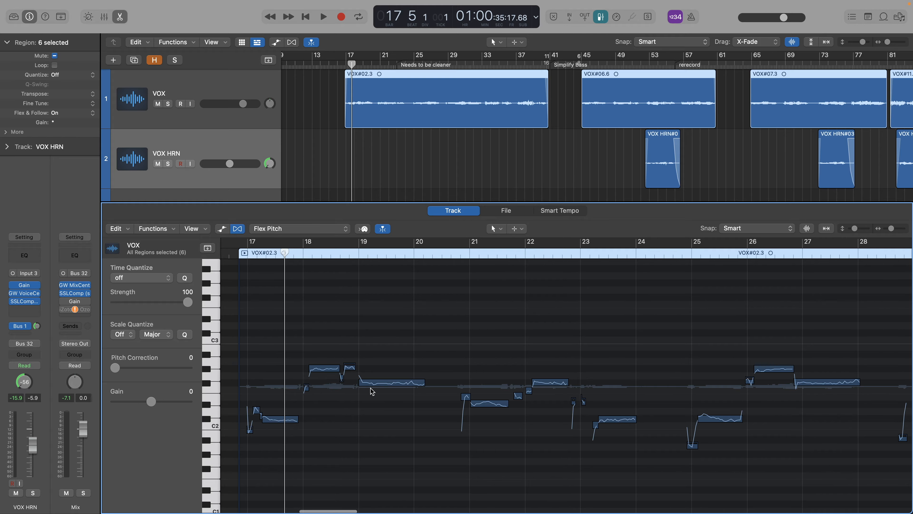
Step: Play the opening vocal phrase twice from just before bar 17 while following its pitch notes
{"action": "left_click", "coordinate": [229, 254]}
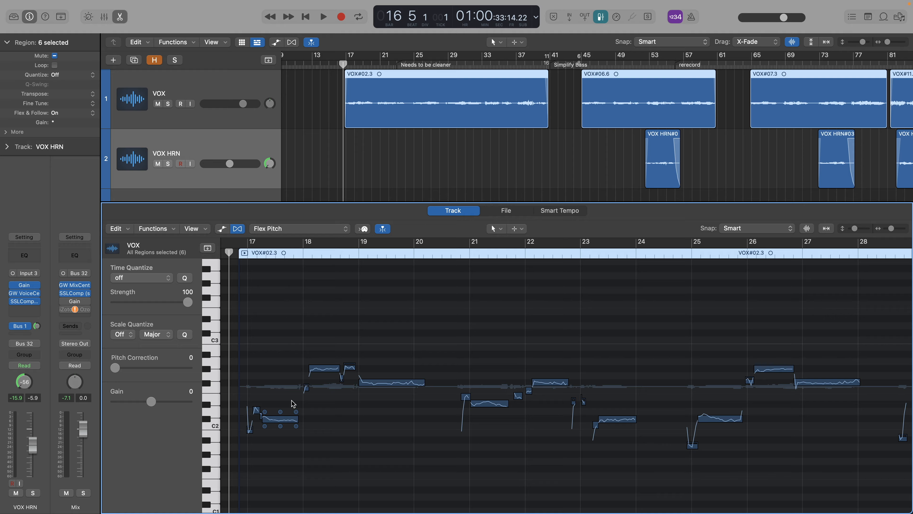
{"action": "key", "text": "space"}
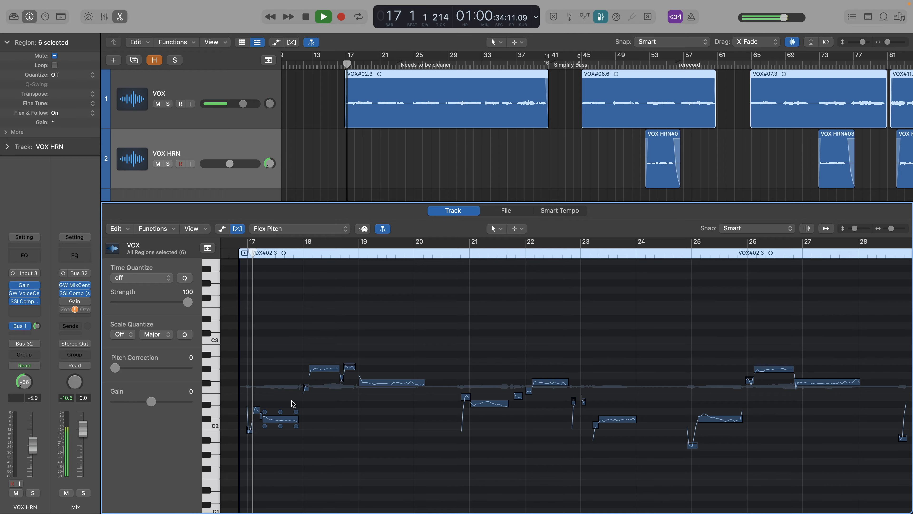
{"action": "key", "text": "space"}
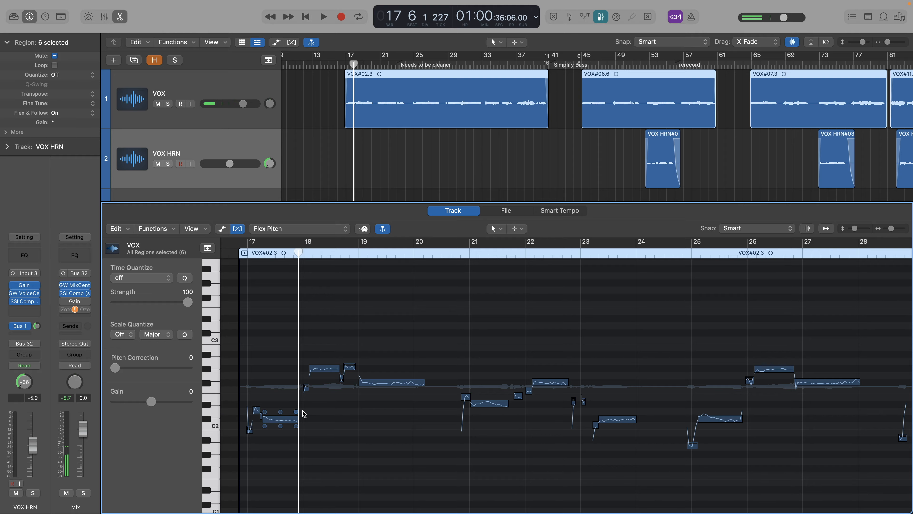
{"action": "left_click", "coordinate": [233, 255]}
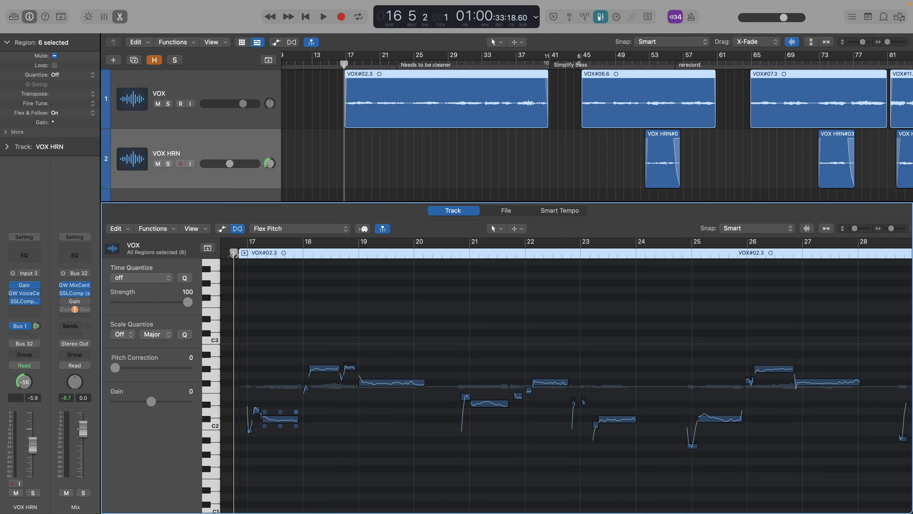
{"action": "key", "text": "space"}
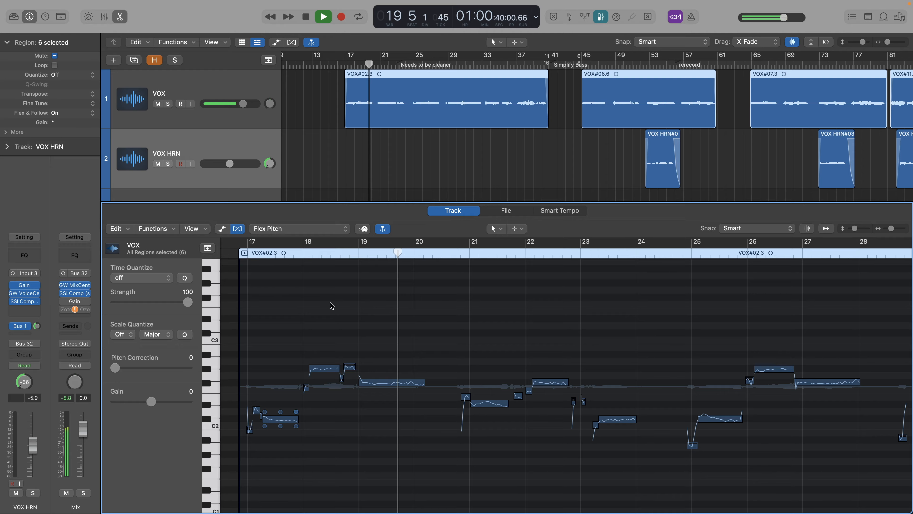
{"action": "key", "text": "space"}
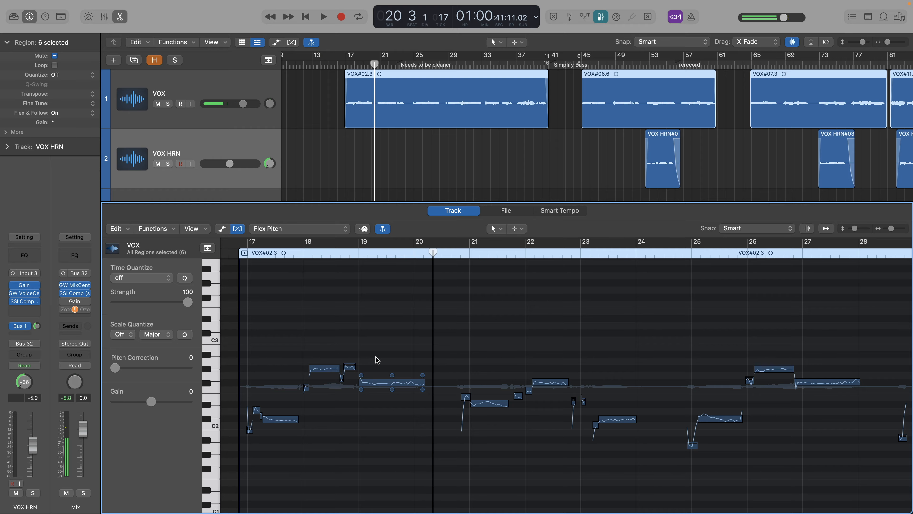
Step: Select the long vocal note starting at bar 19 and examine the surrounding notes in VOX#02.3
{"action": "left_click", "coordinate": [380, 383]}
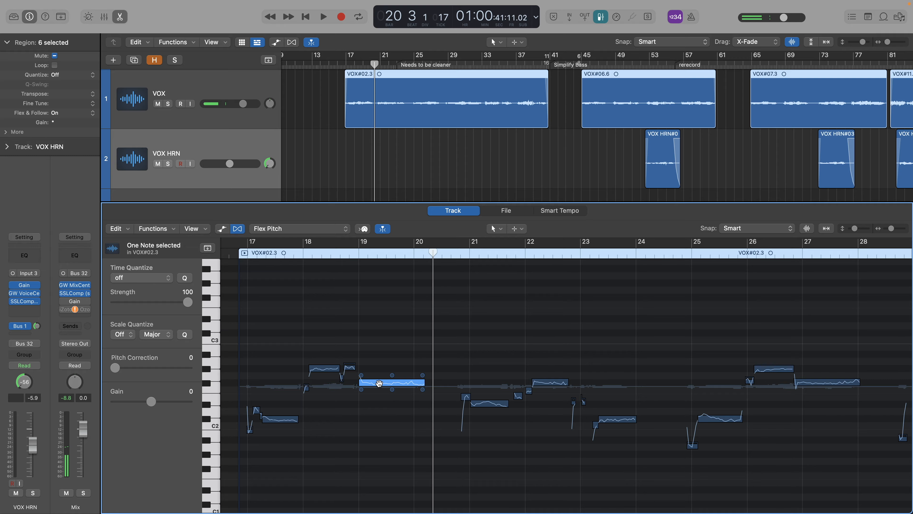
{"action": "scroll", "coordinate": [506, 359], "scroll_direction": "right", "scroll_amount": 2}
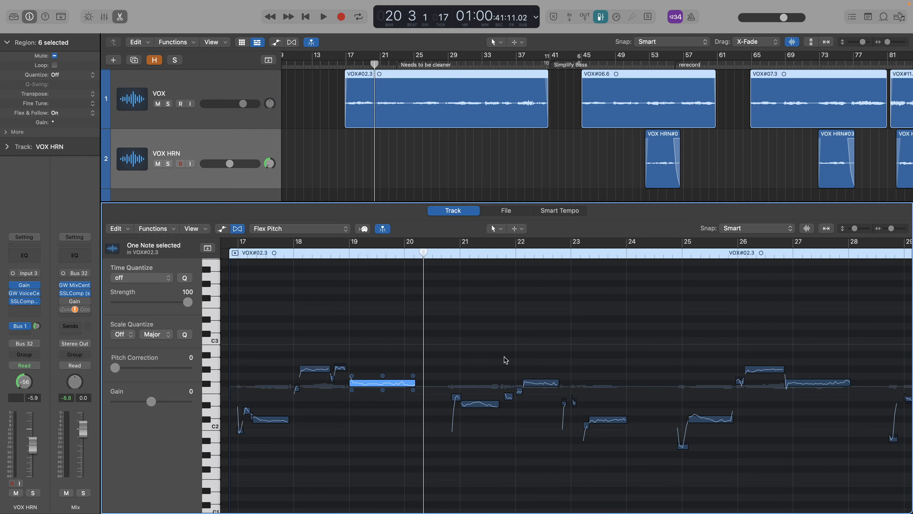
{"action": "scroll", "coordinate": [504, 360], "scroll_direction": "left", "scroll_amount": 6}
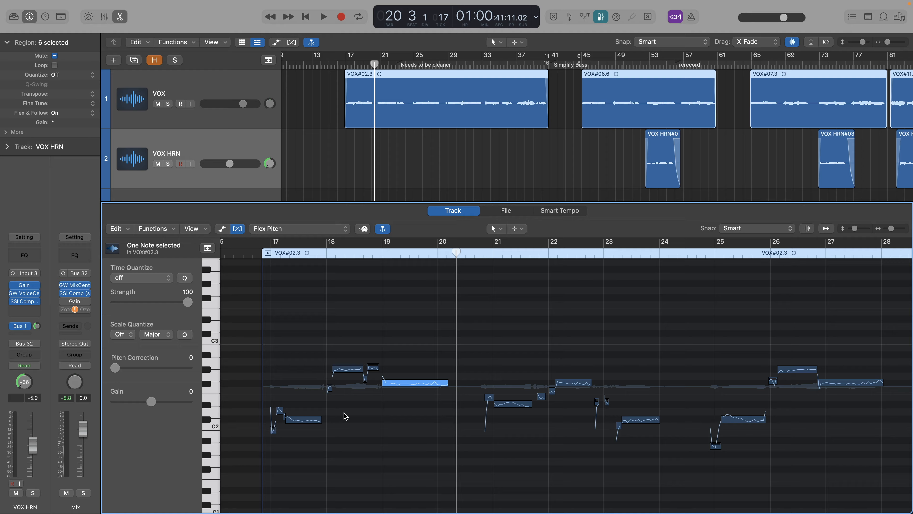
Step: Play the VOX#02.6 notes from before bar 25 through bar 30 and place the playhead midway through bar 30
{"action": "scroll", "coordinate": [505, 364], "scroll_direction": "right", "scroll_amount": 8}
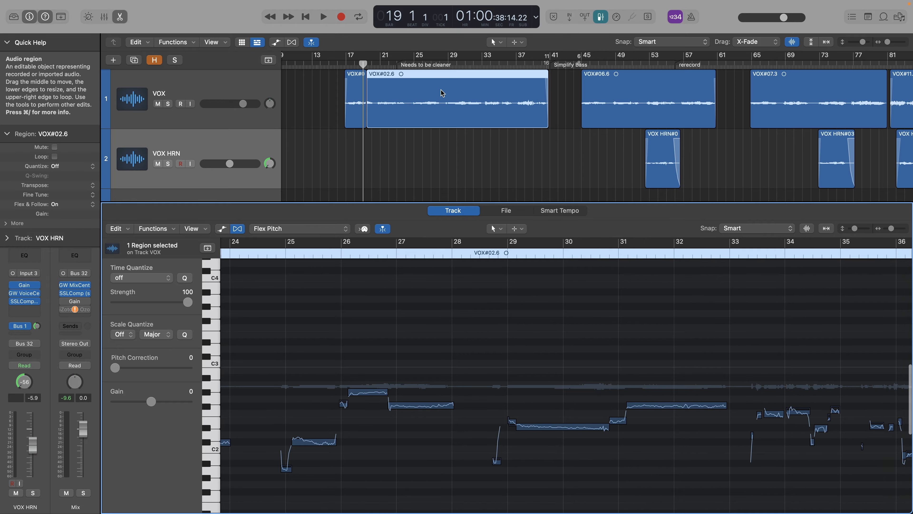
{"action": "left_click", "coordinate": [412, 64]}
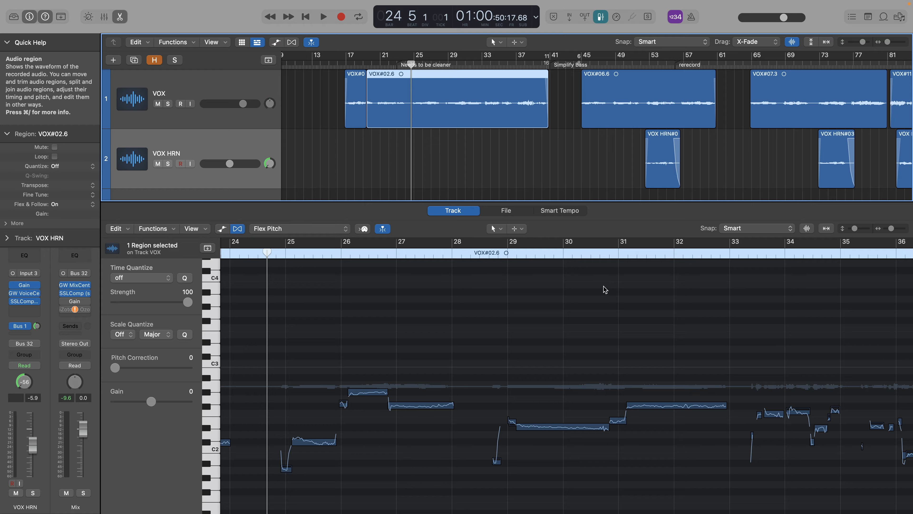
{"action": "key", "text": "space"}
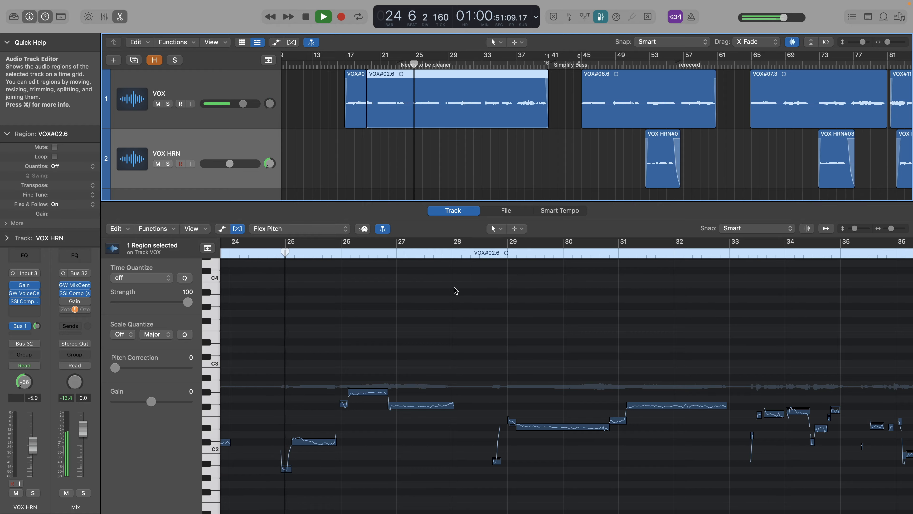
{"action": "left_click", "coordinate": [495, 253]}
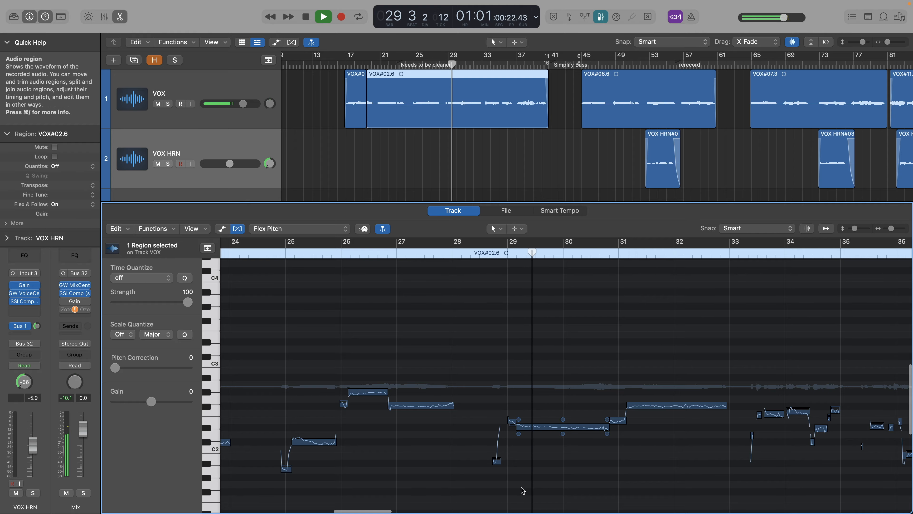
{"action": "scroll", "coordinate": [521, 490], "scroll_direction": "right", "scroll_amount": 5}
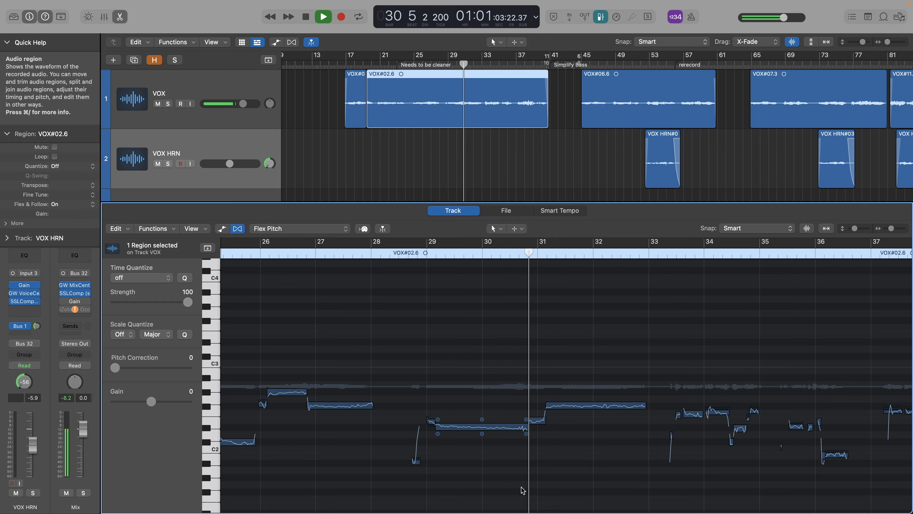
{"action": "key", "text": "space"}
{"action": "left_click", "coordinate": [471, 248]}
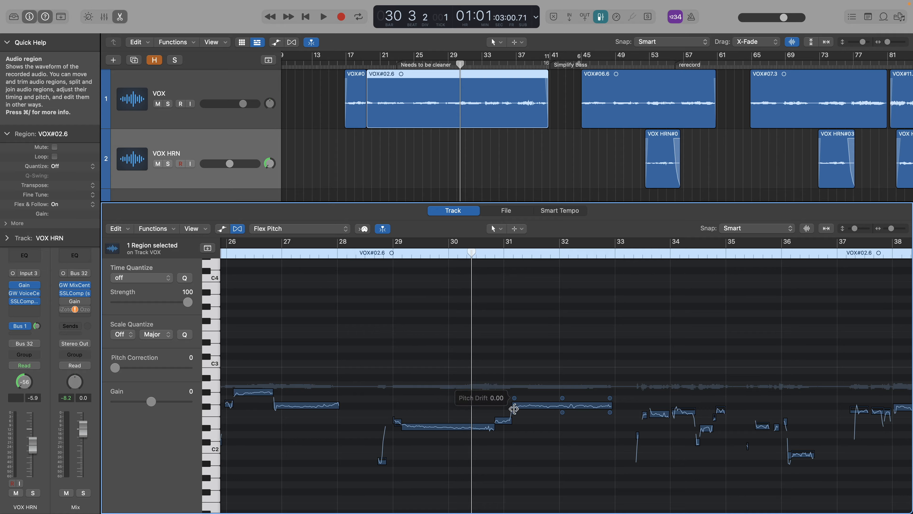
Step: Adjust the starting pitch drift of the long note after bar 31 to about 0.08 and inspect its fine pitch and ending drift
{"action": "left_click_drag", "start_coordinate": [514, 398], "coordinate": [514, 395]}
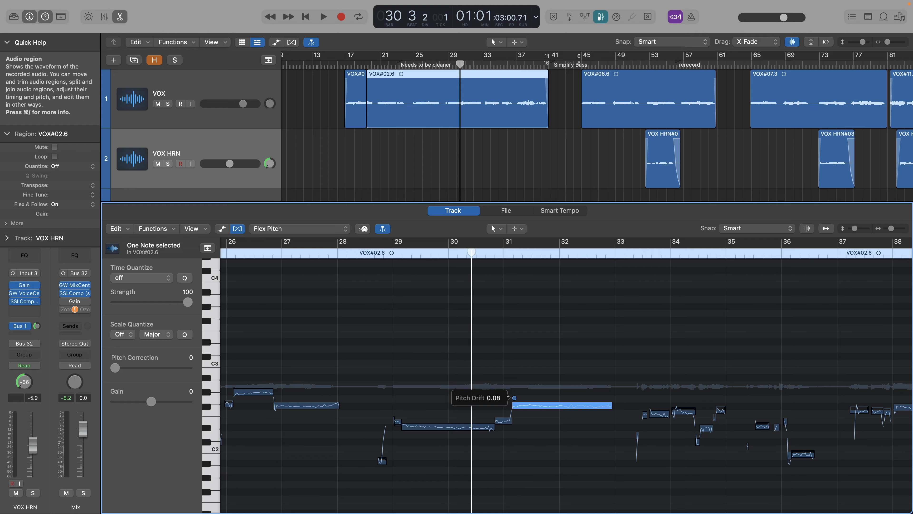
{"action": "left_click_drag", "start_coordinate": [514, 398], "coordinate": [562, 400]}
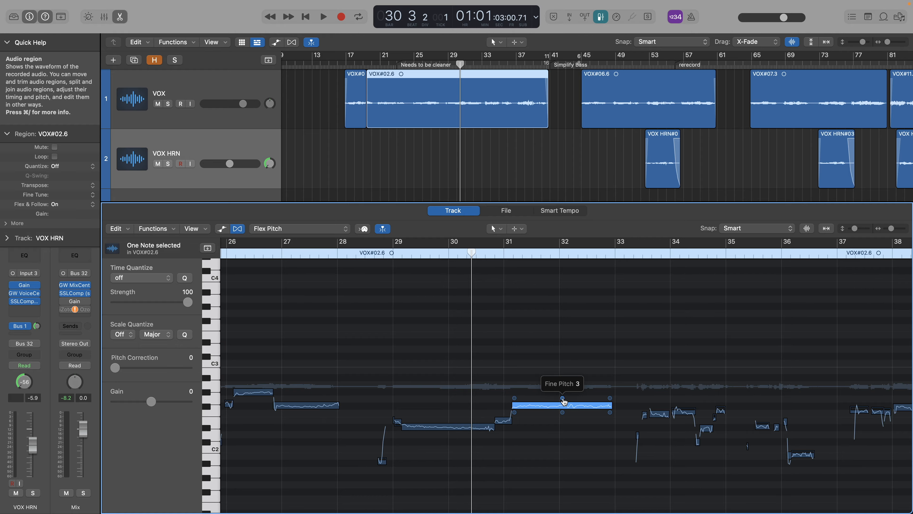
{"action": "mouse_move", "coordinate": [611, 400]}
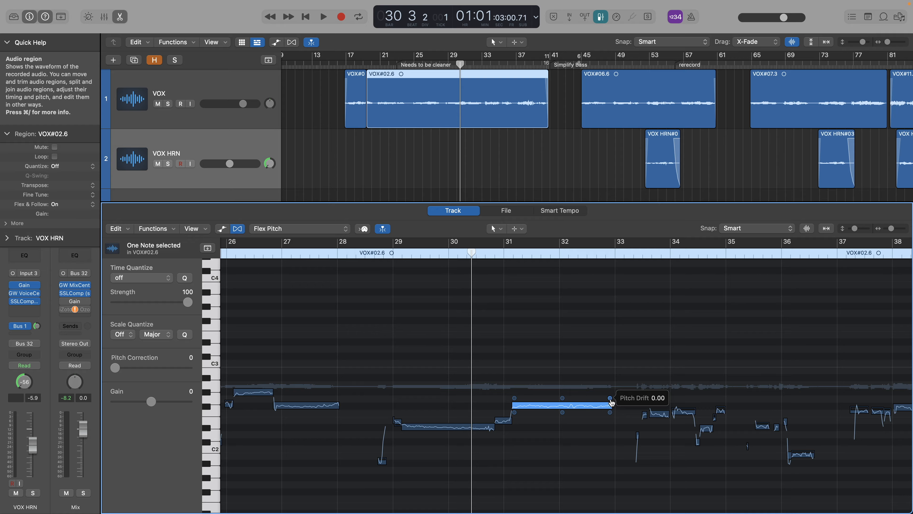
{"action": "left_click_drag", "start_coordinate": [611, 402], "coordinate": [611, 402]}
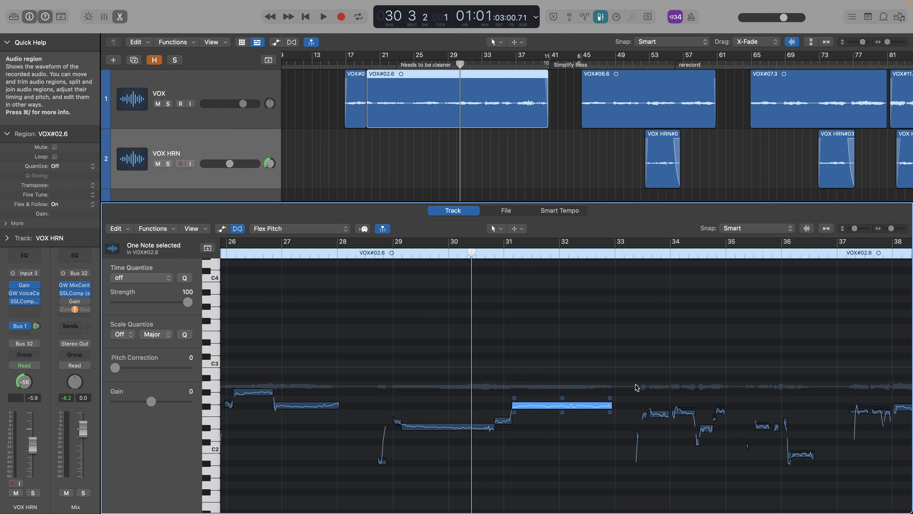
Step: Play the long note after bar 31 through to bar 33 and replay its second half to hear its natural vibrato
{"action": "key", "text": "space"}
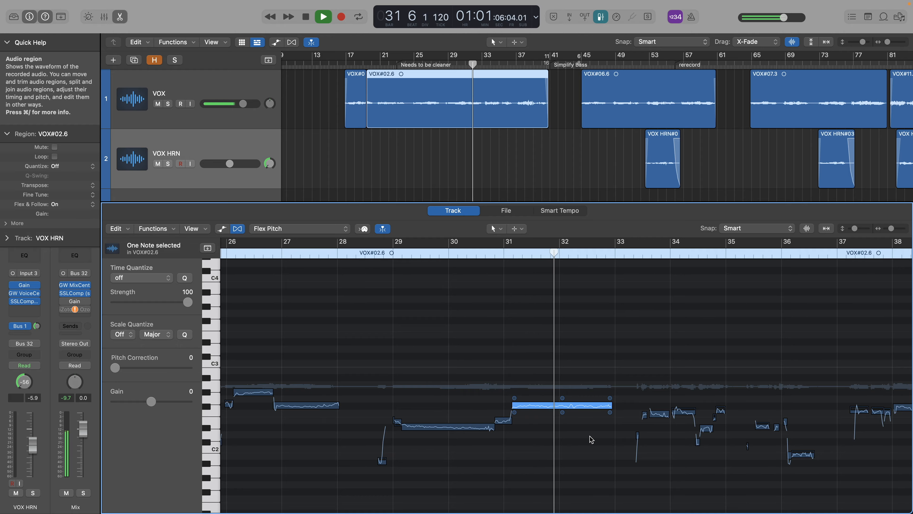
{"action": "key", "text": "space"}
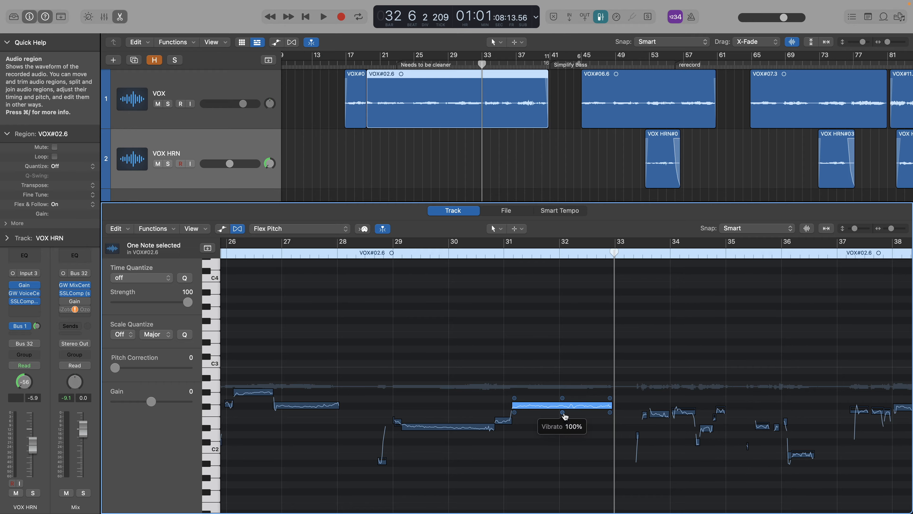
{"action": "double_click", "coordinate": [557, 250]}
{"action": "key", "text": "space"}
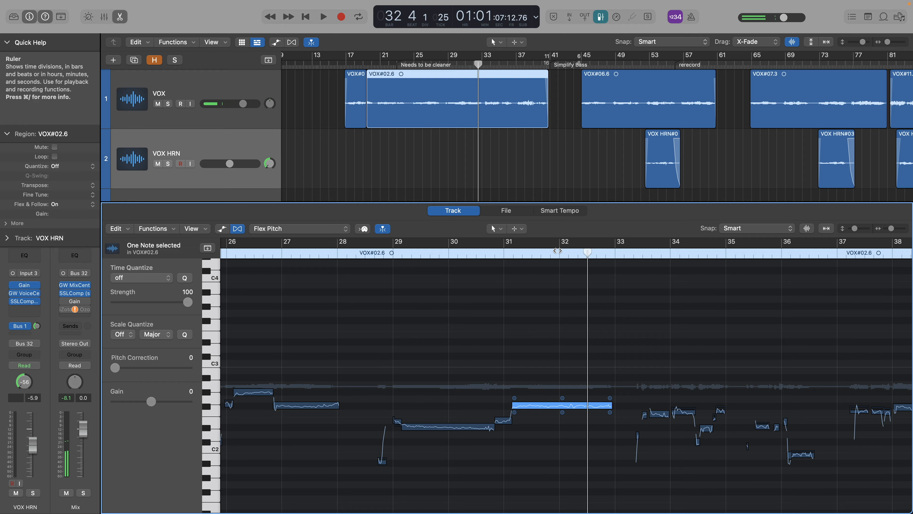
{"action": "double_click", "coordinate": [557, 250]}
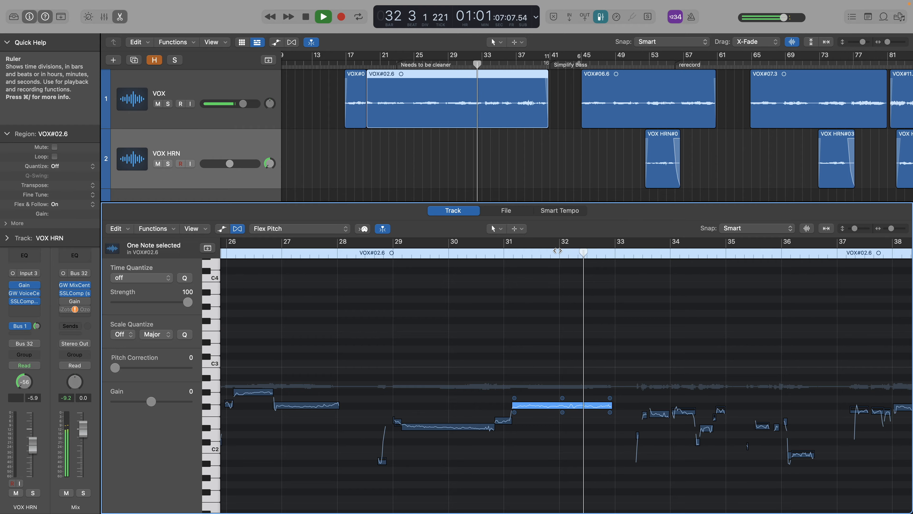
Step: Flatten the vibrato of the long note after bar 31 completely and play it back twice
{"action": "mouse_move", "coordinate": [562, 413]}
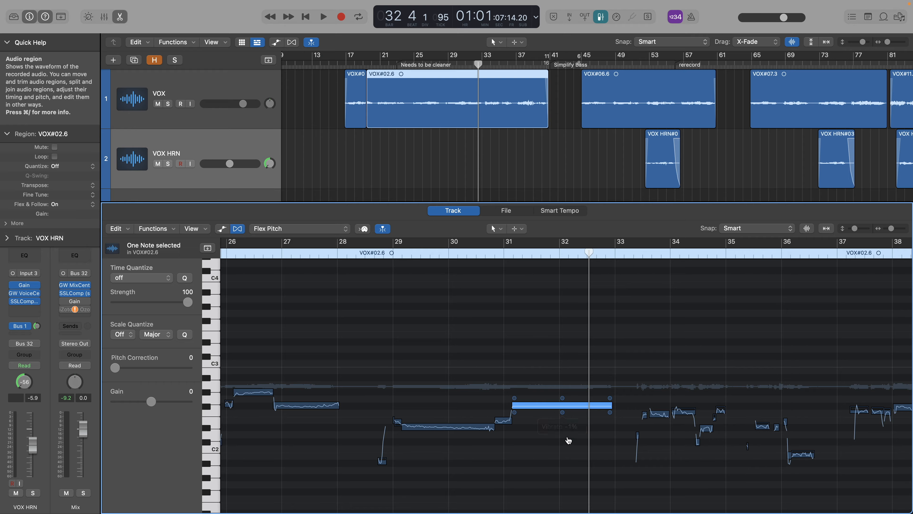
{"action": "left_click", "coordinate": [489, 256]}
{"action": "key", "text": "space"}
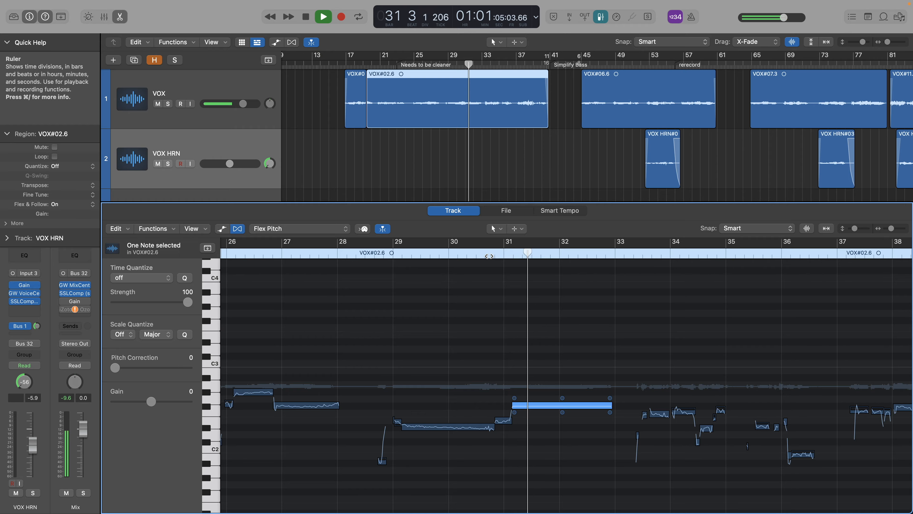
{"action": "key", "text": "space"}
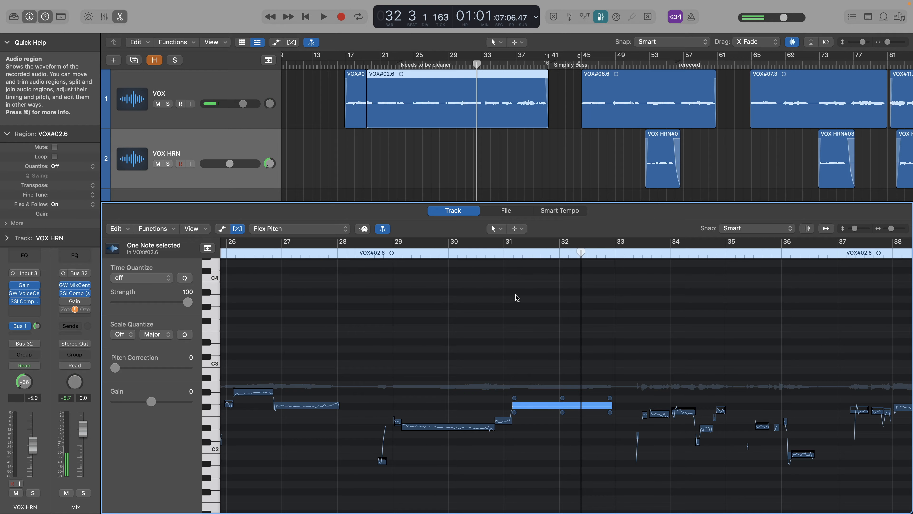
{"action": "left_click", "coordinate": [504, 254]}
{"action": "key", "text": "space"}
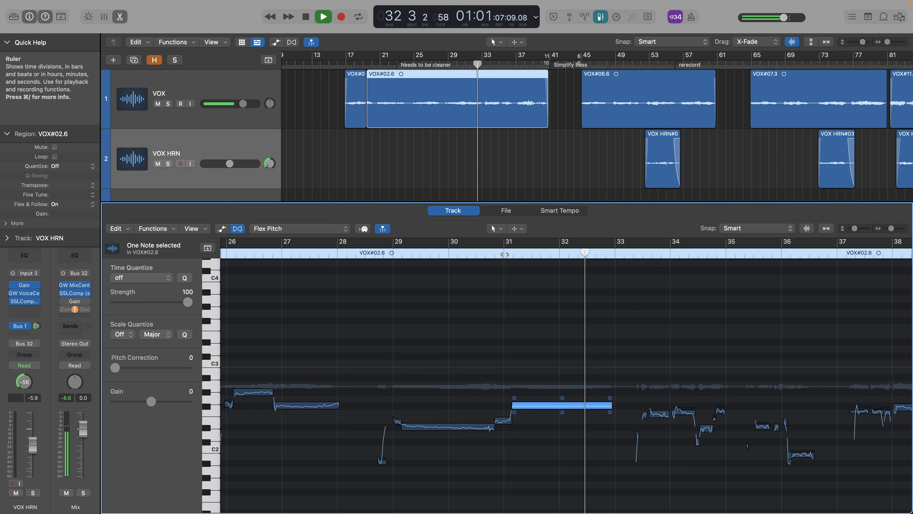
{"action": "key", "text": "space"}
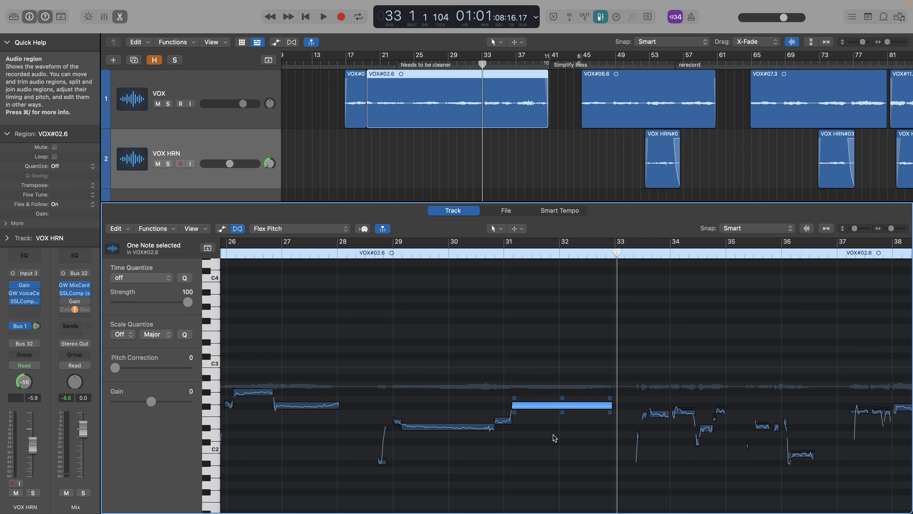
Step: Try other vibrato amounts on the long note after bar 31, including about 88%, and listen back
{"action": "left_click_drag", "start_coordinate": [563, 412], "coordinate": [562, 428]}
{"action": "double_click", "coordinate": [500, 253]}
{"action": "key", "text": "space"}
{"action": "left_click", "coordinate": [562, 412]}
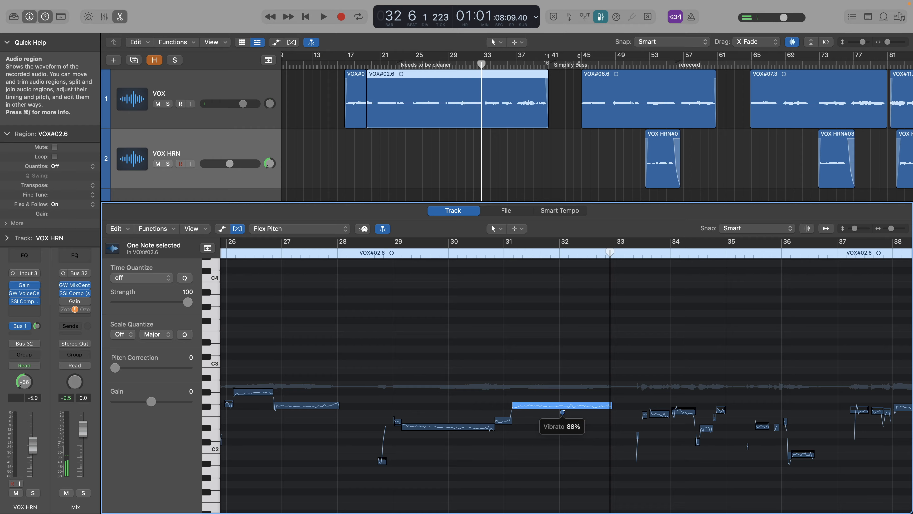
{"action": "left_click_drag", "start_coordinate": [563, 412], "coordinate": [562, 411]}
{"action": "key", "text": "space"}
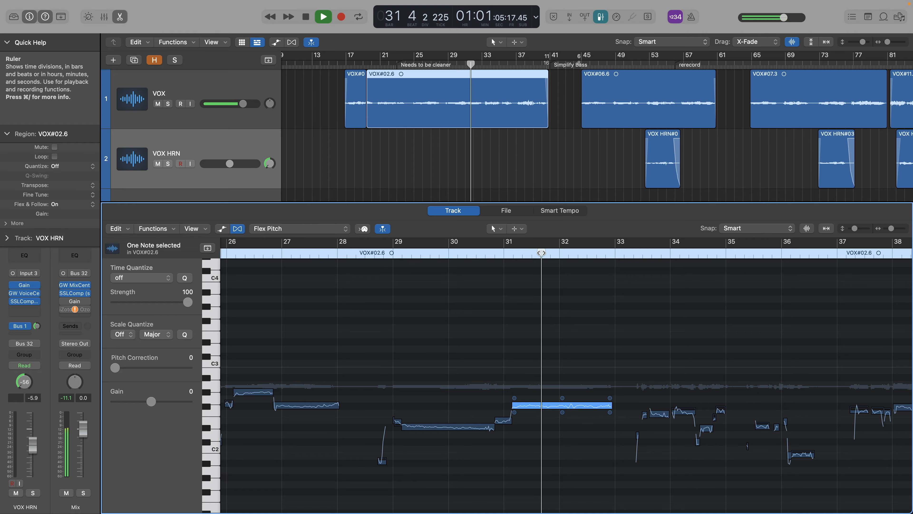
{"action": "key", "text": "space"}
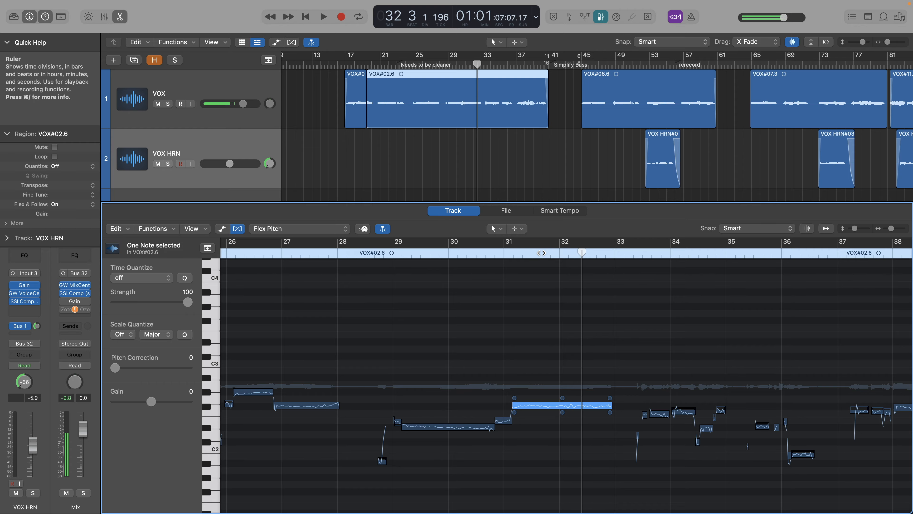
Step: Set the vibrato of the long note after bar 31 to 70% and play the passage from just before it
{"action": "left_click_drag", "start_coordinate": [562, 412], "coordinate": [562, 417]}
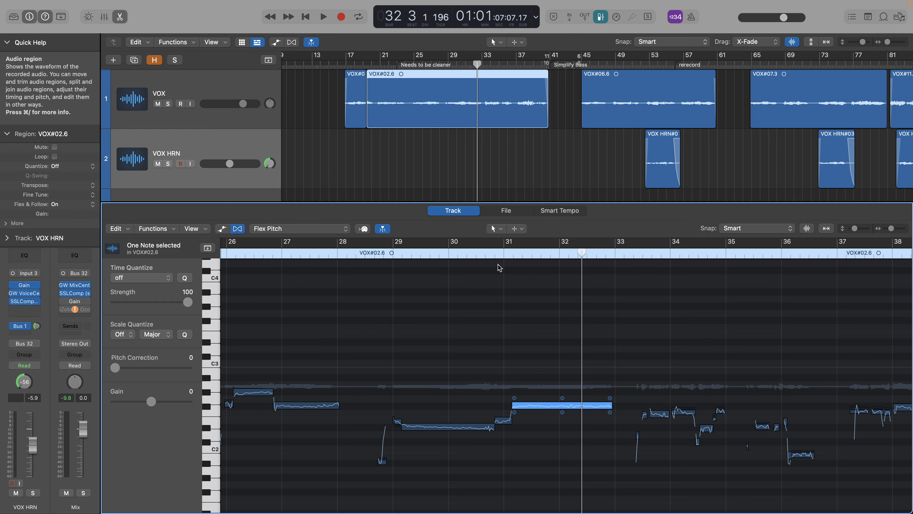
{"action": "left_click", "coordinate": [500, 256]}
{"action": "key", "text": "space"}
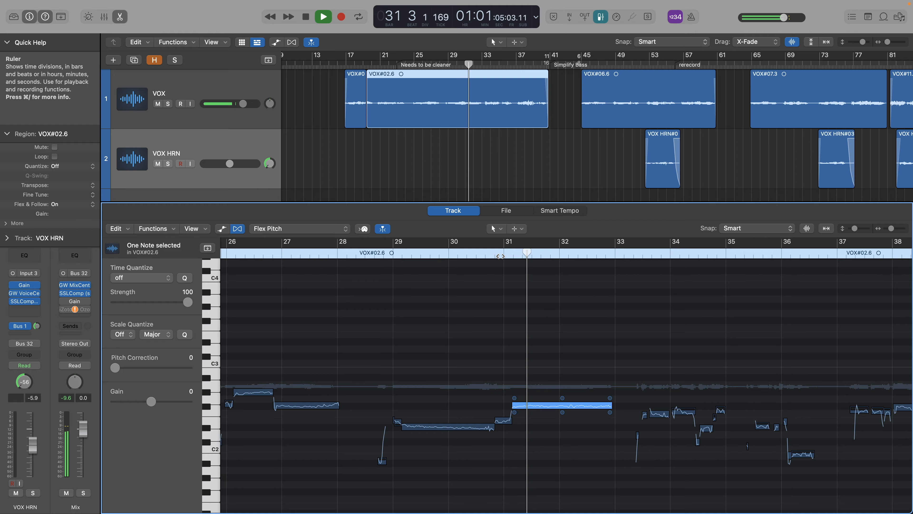
{"action": "key", "text": "space"}
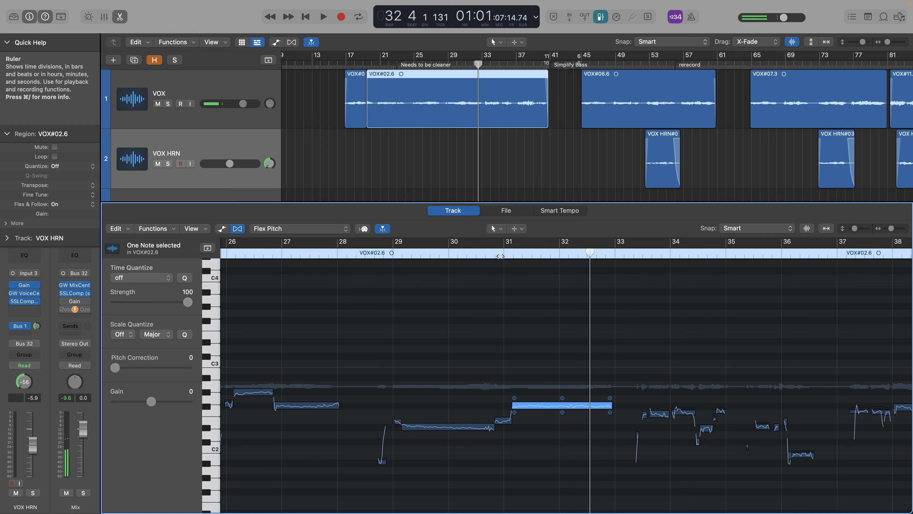
{"action": "mouse_move", "coordinate": [562, 414]}
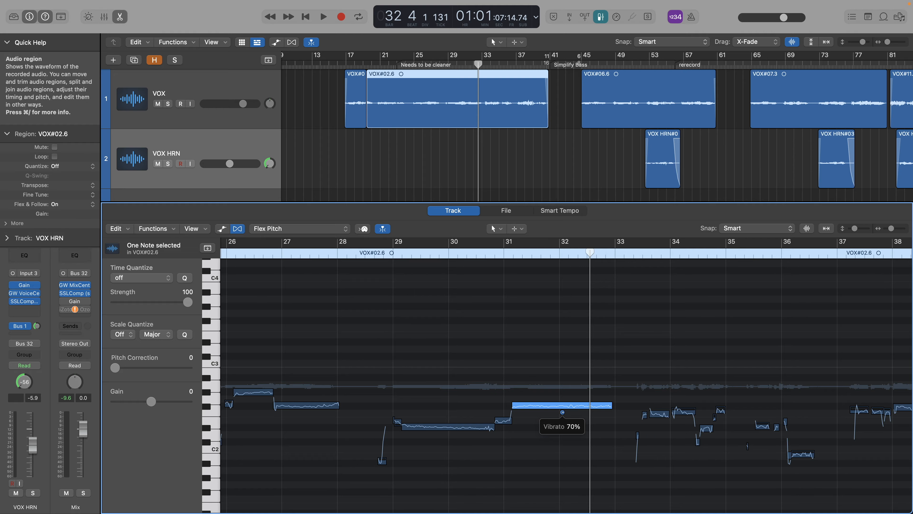
Step: Audition the three consecutive notes between bars 29 and 33 in order and check their fine pitch
{"action": "left_click", "coordinate": [467, 427]}
{"action": "left_click", "coordinate": [473, 460]}
{"action": "left_click", "coordinate": [465, 429]}
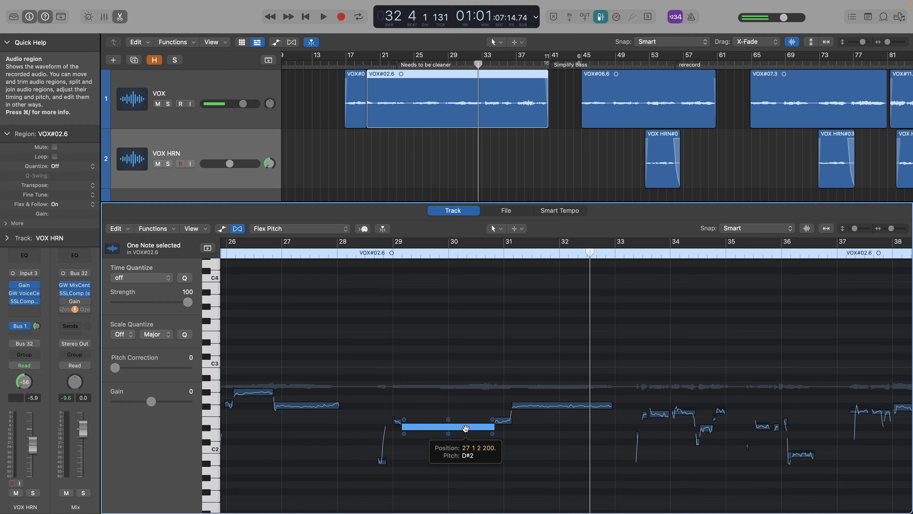
{"action": "left_click", "coordinate": [504, 423]}
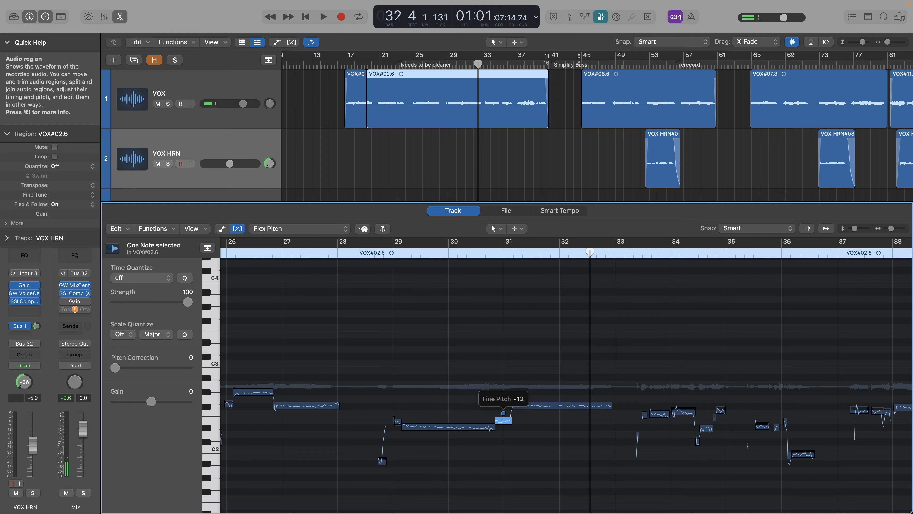
{"action": "left_click", "coordinate": [539, 406]}
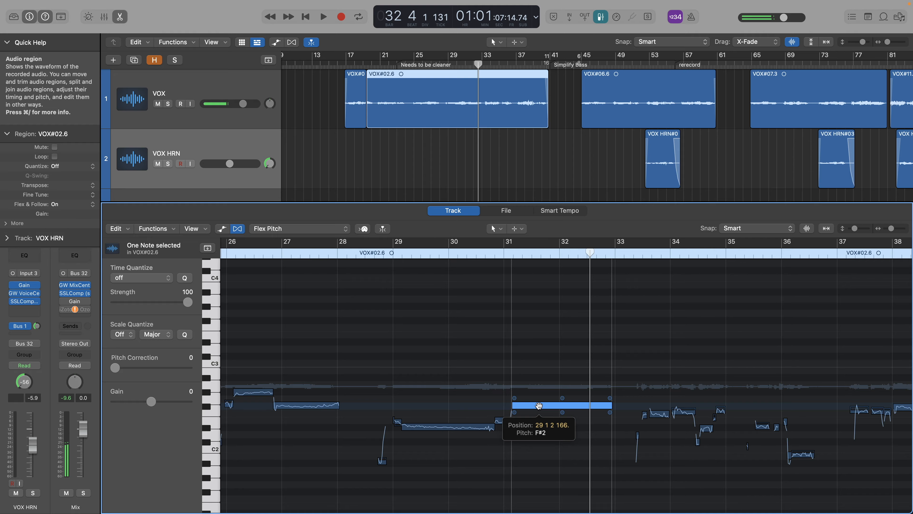
{"action": "mouse_move", "coordinate": [563, 400]}
Step: Compare the short note before bar 31 with its long neighbours by auditioning them again and checking fine pitch
{"action": "left_click", "coordinate": [452, 426]}
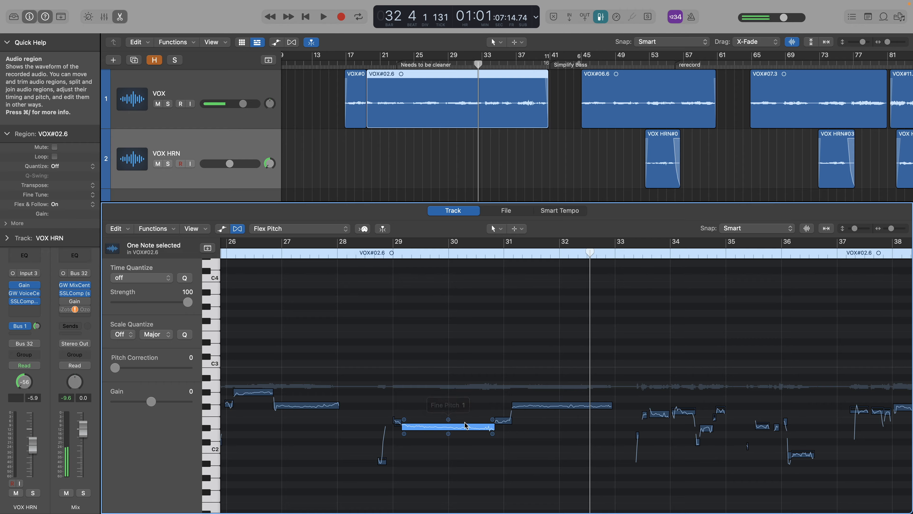
{"action": "left_click", "coordinate": [510, 419]}
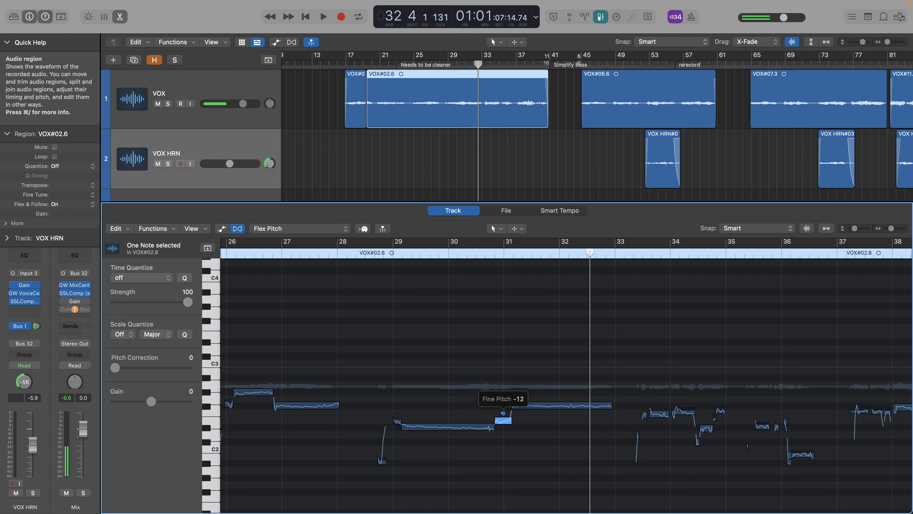
{"action": "left_click", "coordinate": [504, 421]}
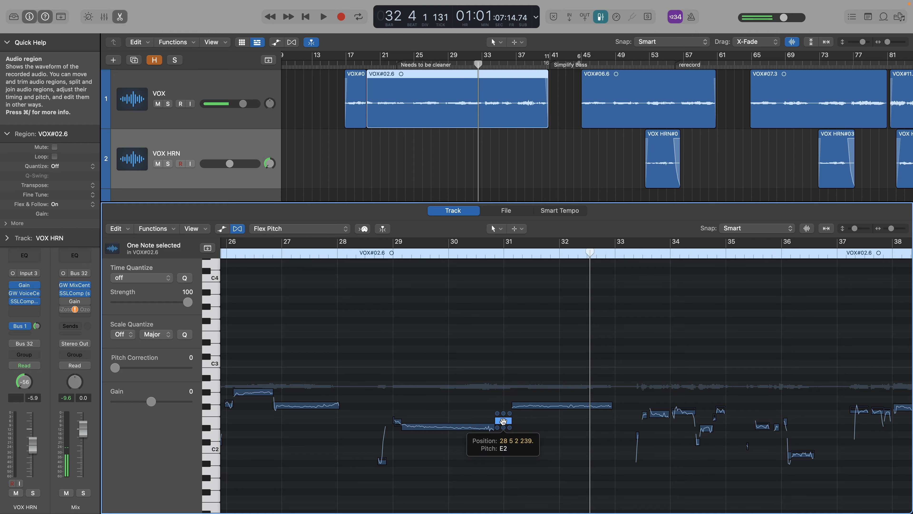
{"action": "left_click", "coordinate": [485, 428]}
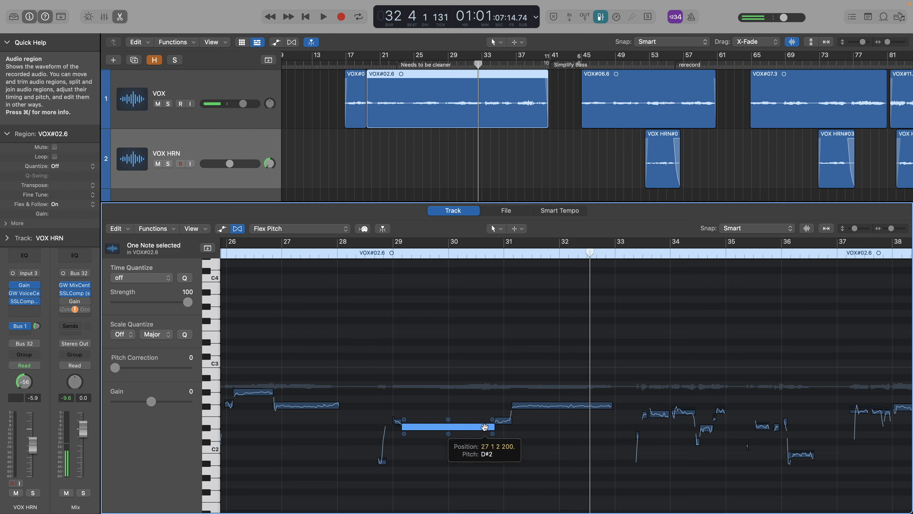
{"action": "left_click", "coordinate": [504, 420]}
{"action": "left_click", "coordinate": [545, 406]}
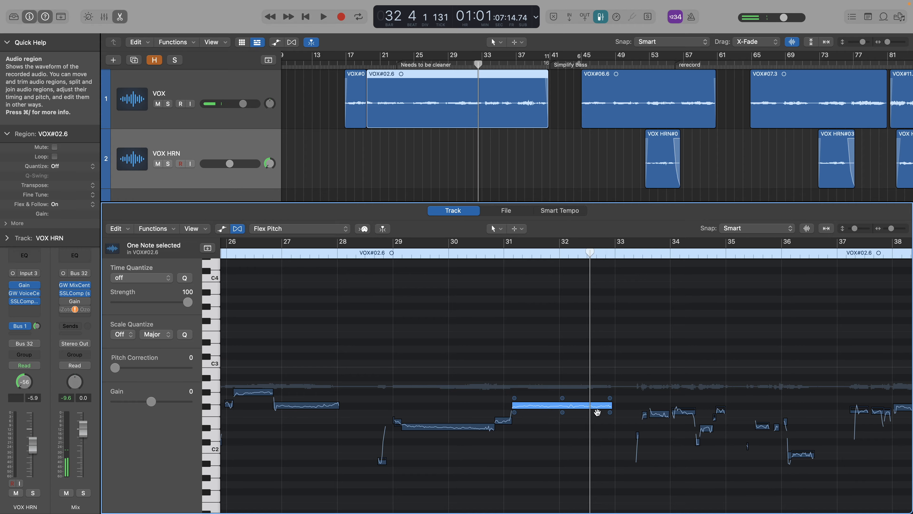
{"action": "mouse_move", "coordinate": [563, 400]}
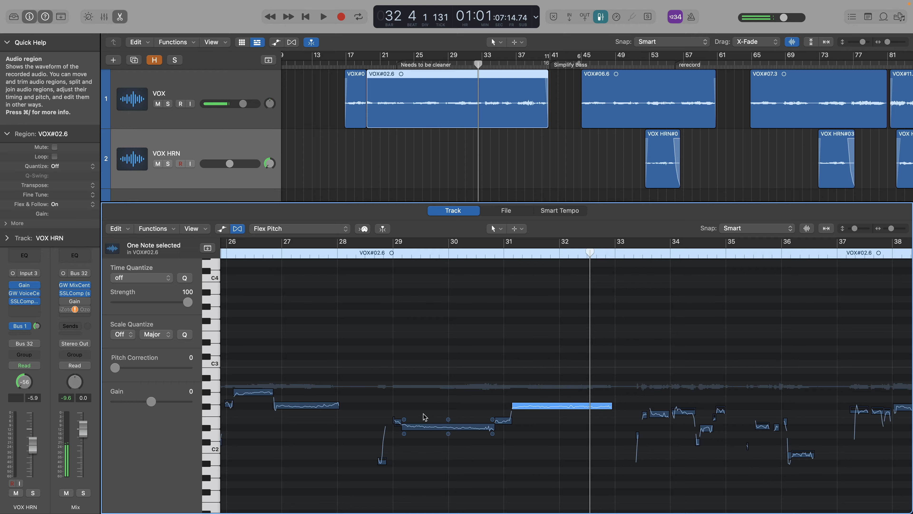
Step: Set the fine pitch of the short note before bar 31 to 0 and deselect the note
{"action": "left_click_drag", "start_coordinate": [448, 420], "coordinate": [448, 422]}
{"action": "left_click_drag", "start_coordinate": [503, 413], "coordinate": [503, 410]}
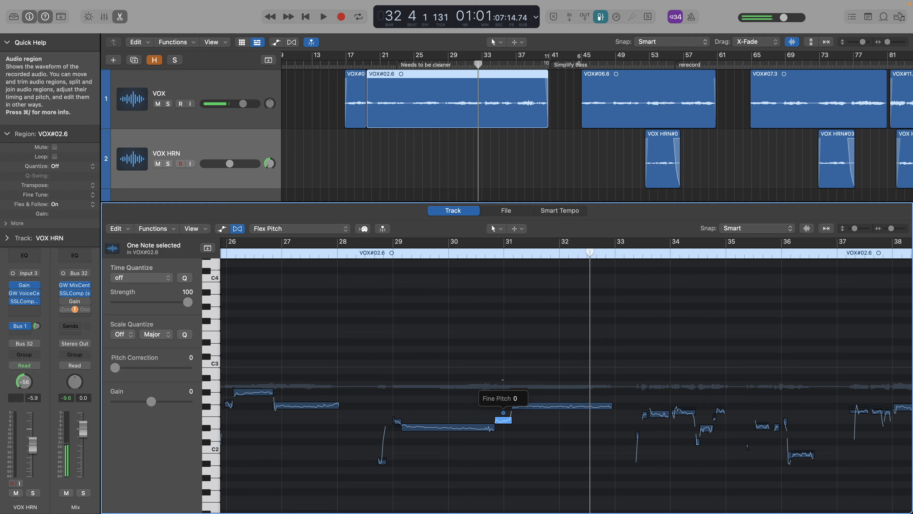
{"action": "left_click", "coordinate": [551, 459]}
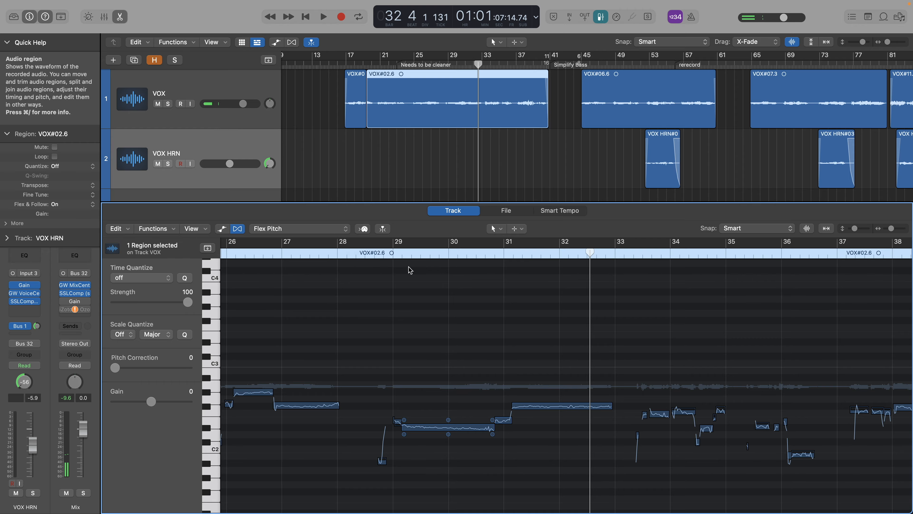
Step: Play the lead vocal from just before bar 29 twice to hear the start of the phrase
{"action": "double_click", "coordinate": [370, 256]}
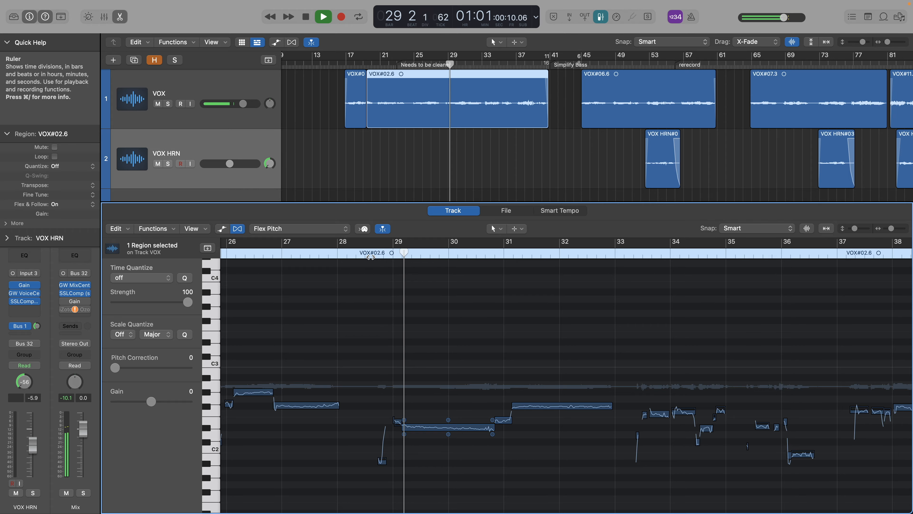
{"action": "key", "text": "space"}
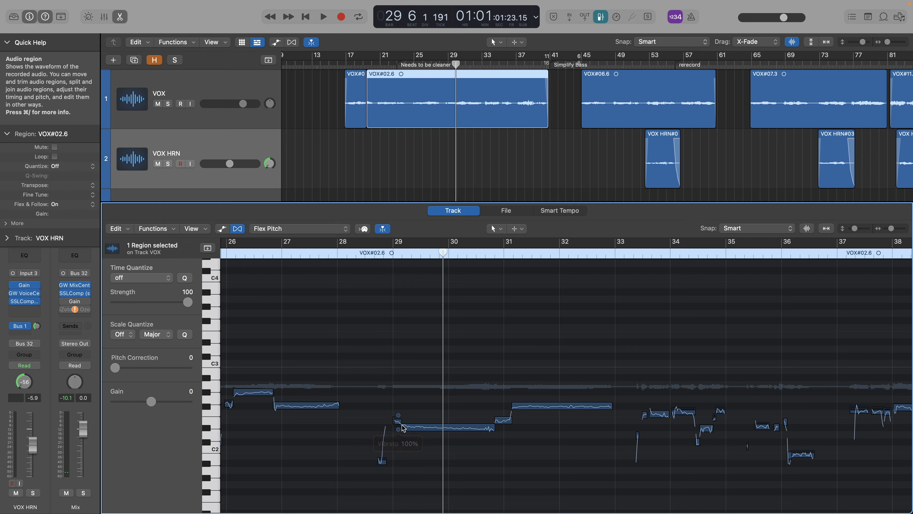
{"action": "left_click", "coordinate": [387, 257]}
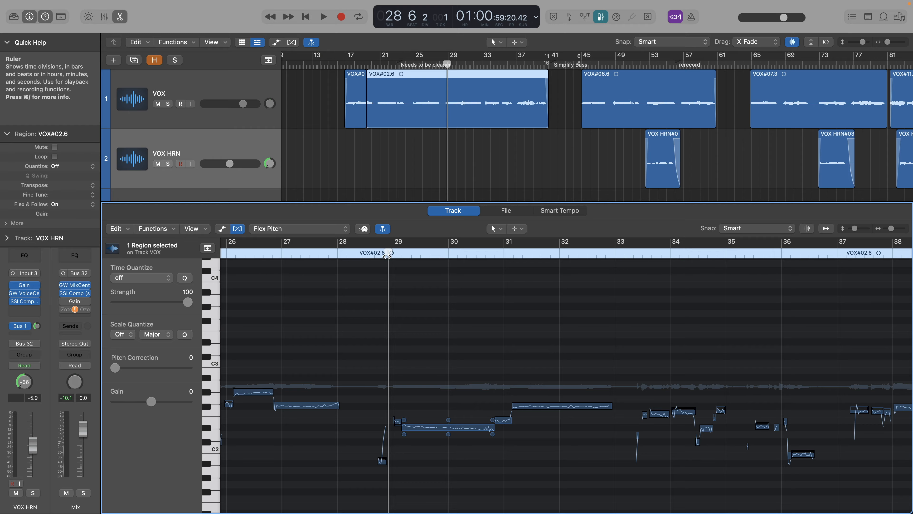
{"action": "key", "text": "space"}
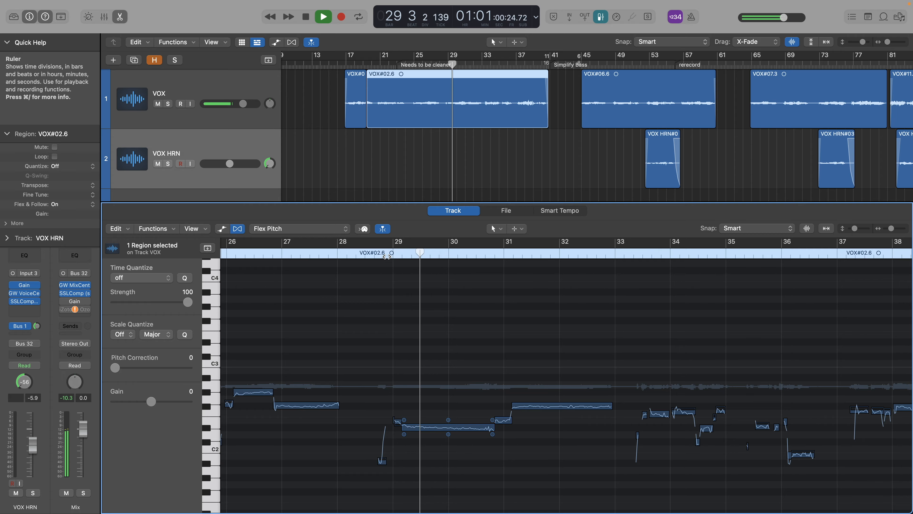
{"action": "key", "text": "space"}
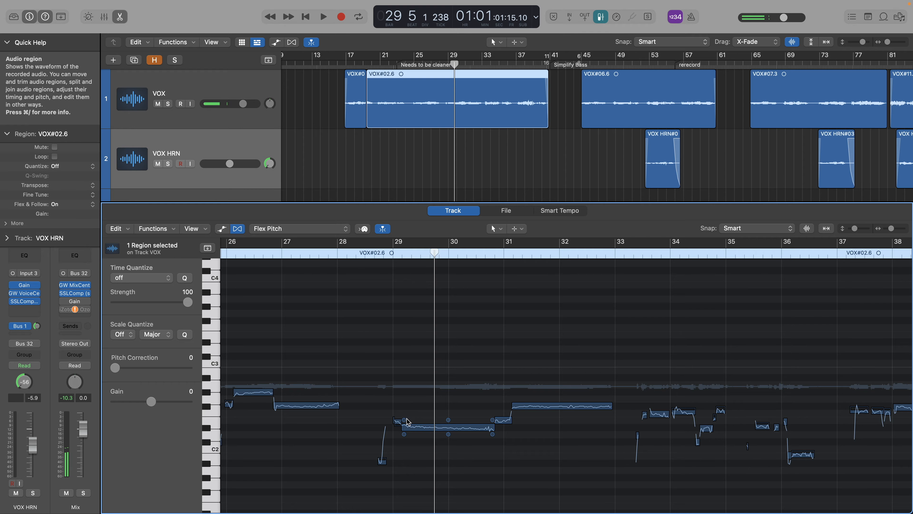
Step: Set the pitch drift at the start of the long note after bar 29 to about -0.14
{"action": "mouse_move", "coordinate": [405, 421]}
{"action": "left_click_drag", "start_coordinate": [405, 422], "coordinate": [404, 419]}
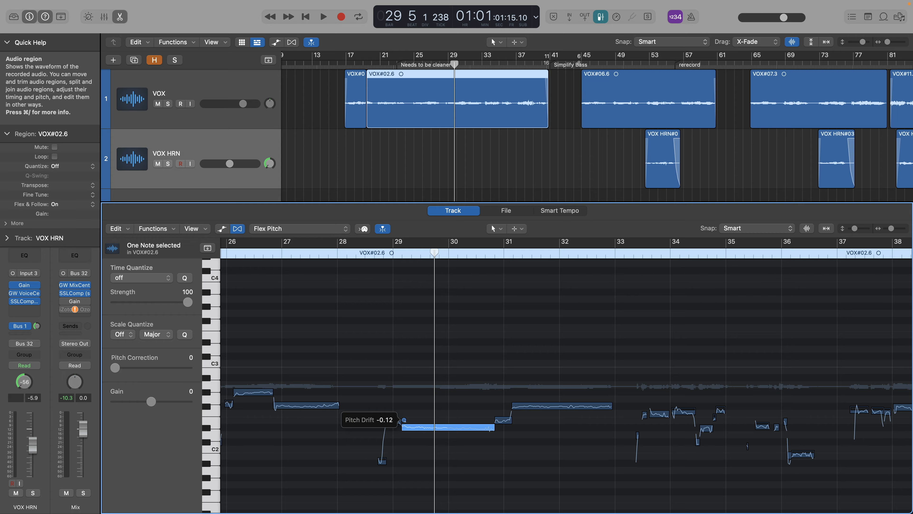
{"action": "left_click_drag", "start_coordinate": [405, 424], "coordinate": [406, 425]}
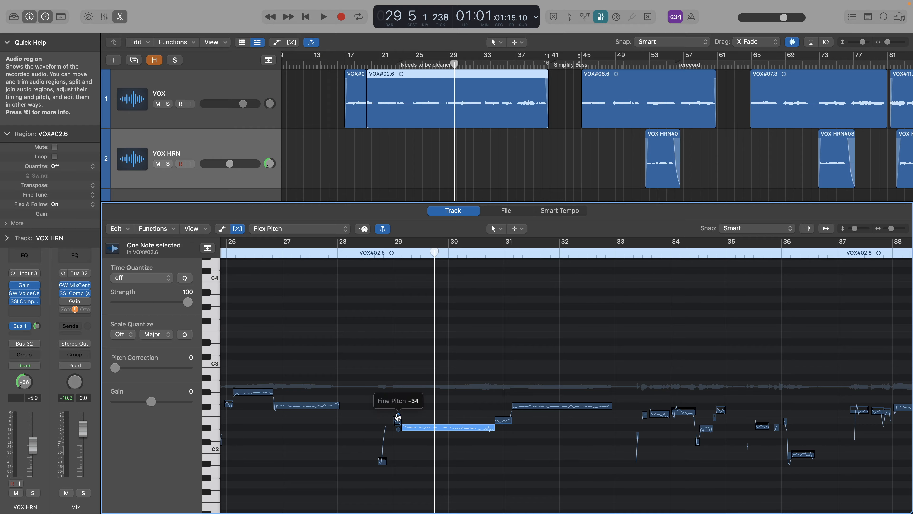
Step: Retune the short note at bar 29, replay it from just before the bar, and set its fine pitch to -4
{"action": "left_click", "coordinate": [398, 417]}
{"action": "mouse_move", "coordinate": [398, 415]}
{"action": "left_mouse_down"}
{"action": "mouse_move", "coordinate": [397, 402]}
{"action": "mouse_move", "coordinate": [397, 426]}
{"action": "left_mouse_up"}
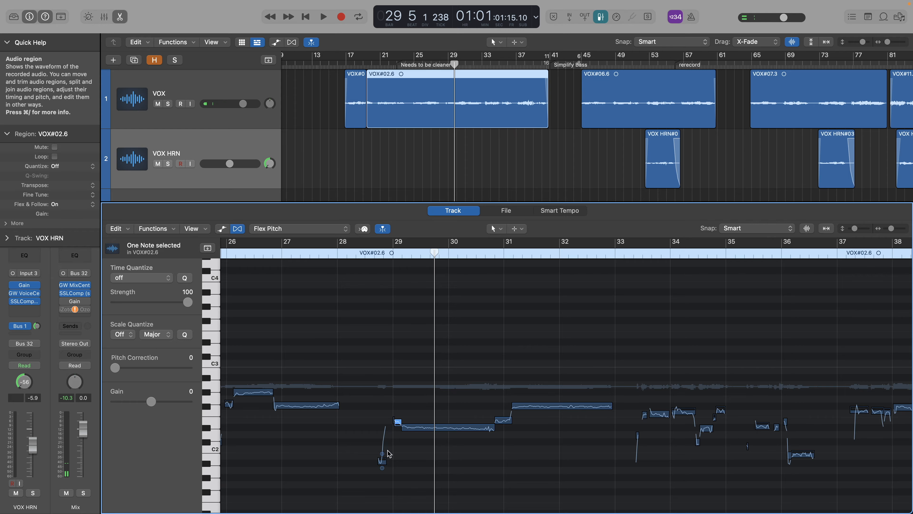
{"action": "left_click_drag", "start_coordinate": [399, 416], "coordinate": [399, 402]}
{"action": "left_click_drag", "start_coordinate": [401, 310], "coordinate": [400, 306]}
{"action": "left_click", "coordinate": [375, 253]}
{"action": "key", "text": "space"}
{"action": "key", "text": "space"}
{"action": "left_click", "coordinate": [399, 422]}
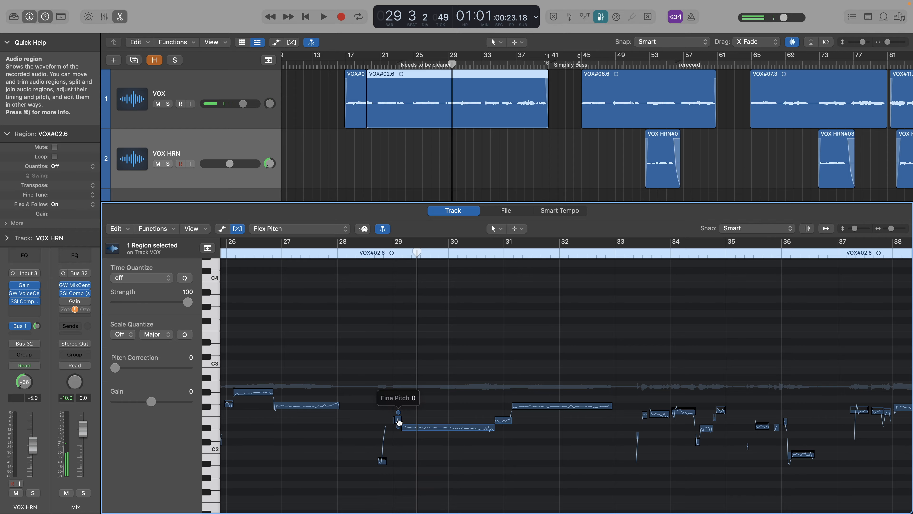
{"action": "left_click", "coordinate": [398, 421]}
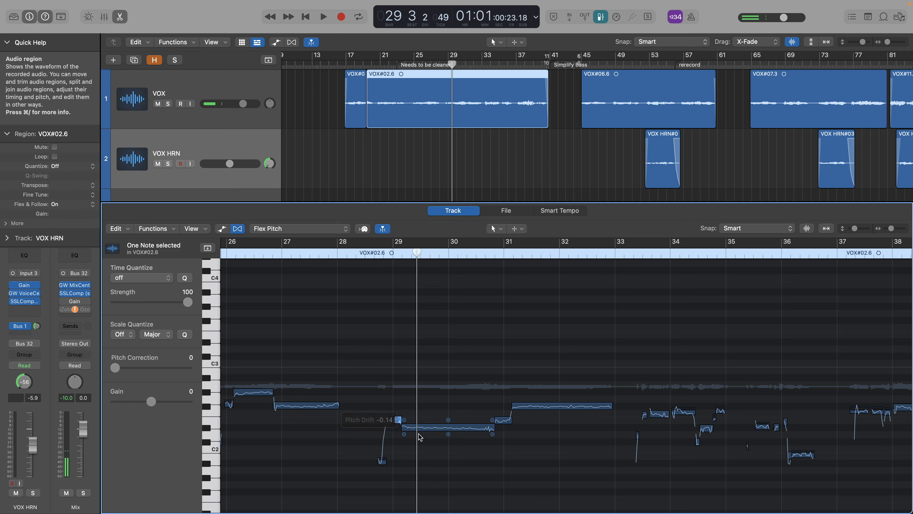
{"action": "mouse_move", "coordinate": [398, 420]}
{"action": "left_mouse_down"}
{"action": "mouse_move", "coordinate": [398, 434]}
{"action": "mouse_move", "coordinate": [398, 417]}
{"action": "left_mouse_up"}
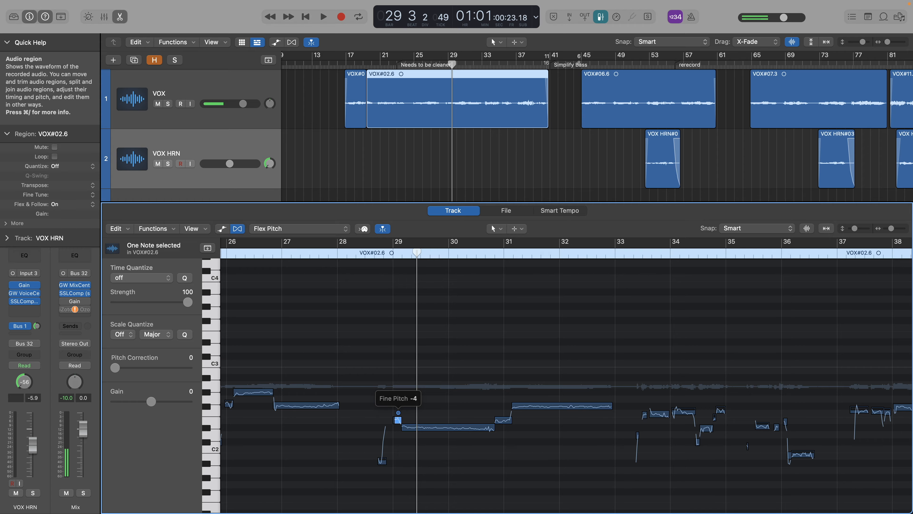
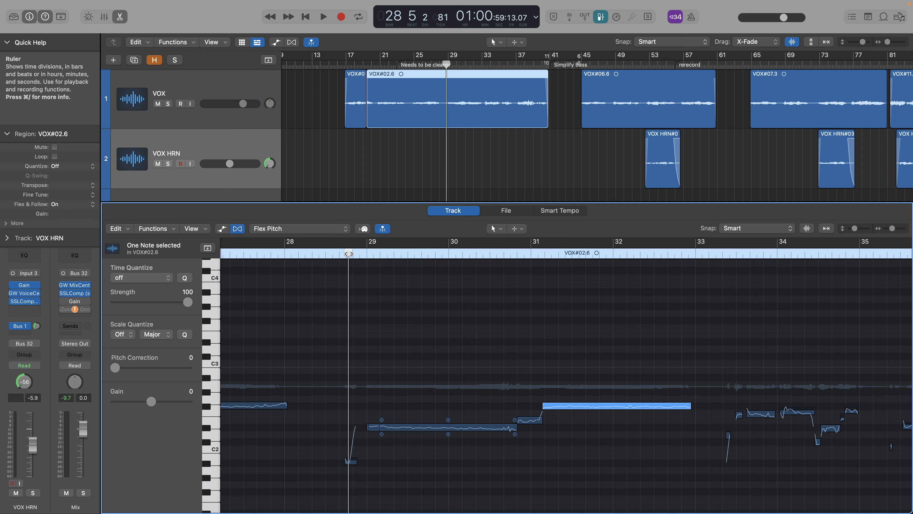
Step: Play the phrase from just before bar 29 into the long note after bar 31
{"action": "left_click_drag", "start_coordinate": [348, 254], "coordinate": [346, 253]}
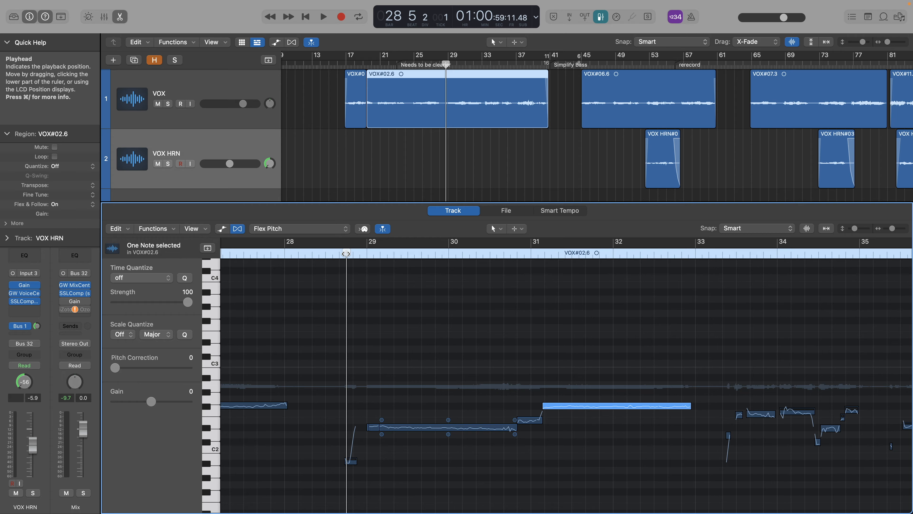
{"action": "key", "text": "space"}
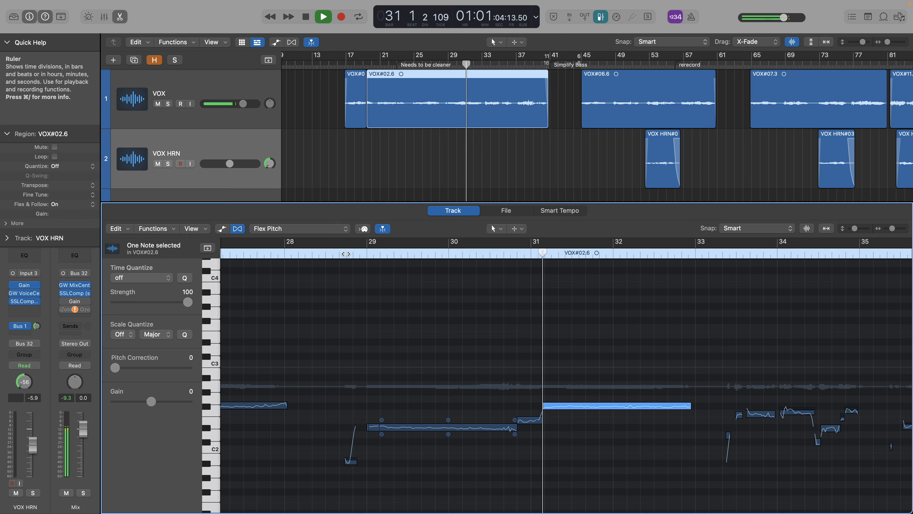
{"action": "key", "text": "space"}
Step: Replay the transition into the long note after bar 31, starting between bars 30 and 31
{"action": "key", "text": "super+Right"}
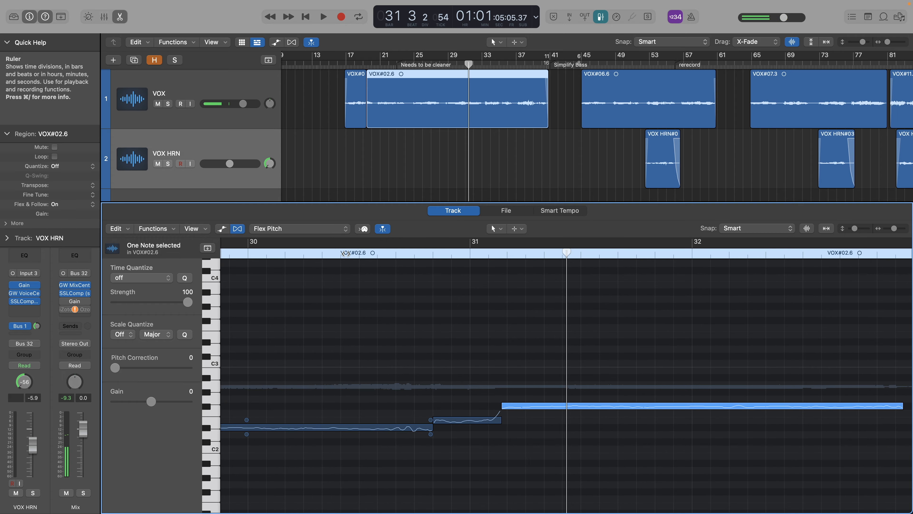
{"action": "left_click", "coordinate": [388, 254]}
{"action": "key", "text": "space"}
{"action": "key", "text": "space"}
{"action": "key", "text": "space"}
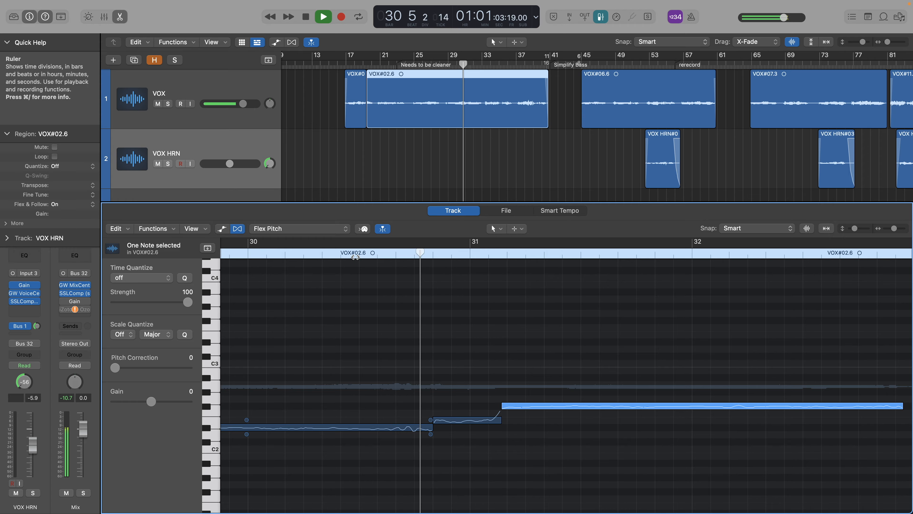
{"action": "key", "text": "space"}
Step: Check the pitch drift of the long note after bar 31 and set the vibrato of the long note between bars 29 and 31 to 86%
{"action": "mouse_move", "coordinate": [504, 399]}
{"action": "left_click_drag", "start_coordinate": [504, 399], "coordinate": [505, 397]}
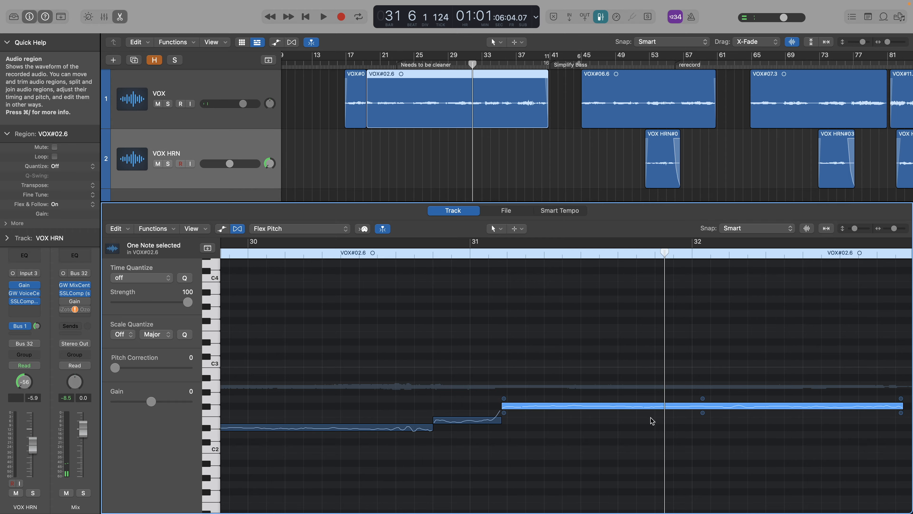
{"action": "mouse_move", "coordinate": [704, 414]}
{"action": "mouse_move", "coordinate": [431, 423]}
{"action": "left_click", "coordinate": [246, 433]}
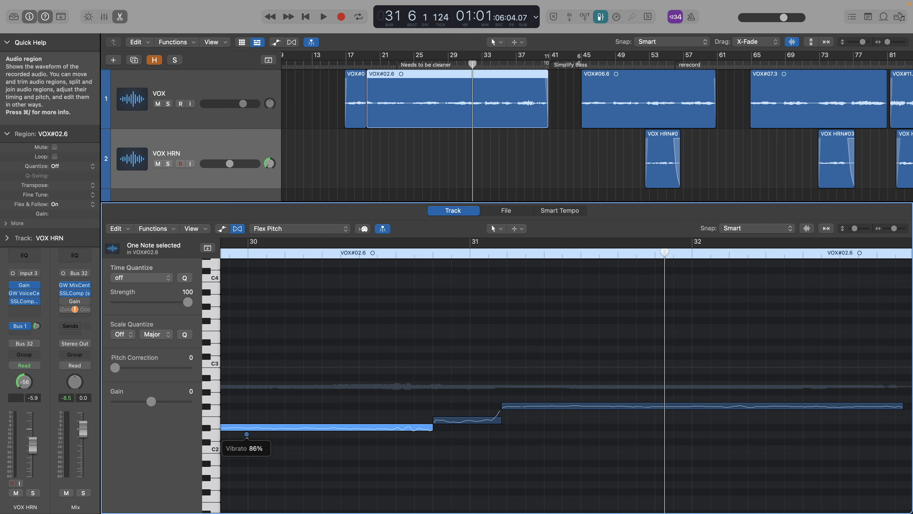
{"action": "mouse_move", "coordinate": [430, 419]}
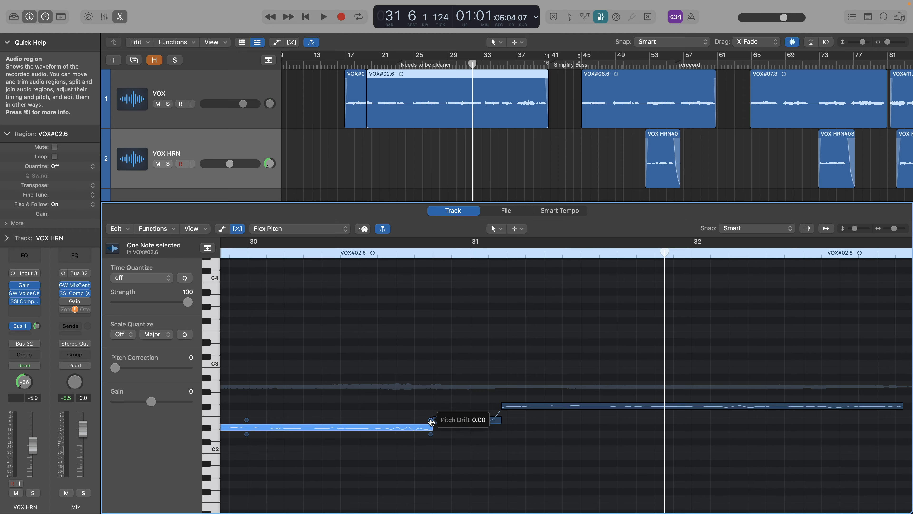
Step: Play the corrected notes from bar 30 until just after bar 33
{"action": "scroll", "coordinate": [380, 400], "scroll_direction": "left", "scroll_amount": 5}
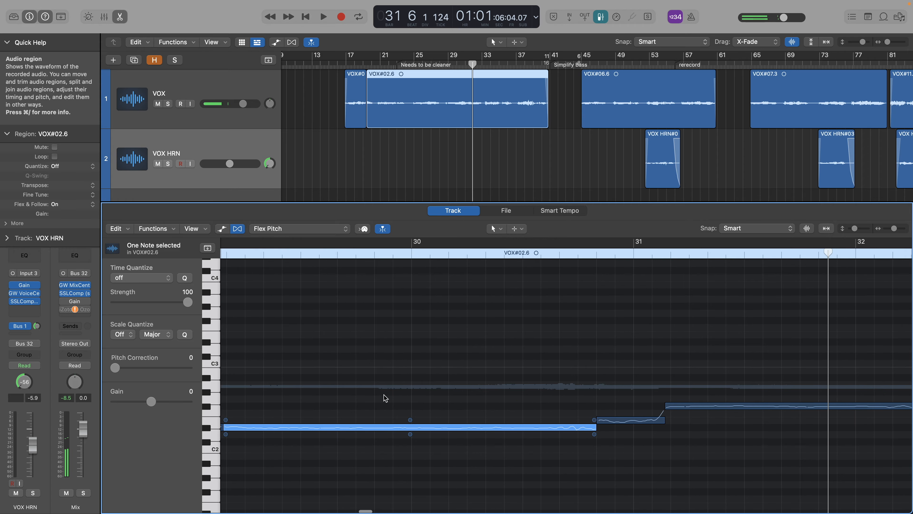
{"action": "key", "text": "super+Left"}
{"action": "key", "text": "super+Left"}
{"action": "scroll", "coordinate": [473, 408], "scroll_direction": "right", "scroll_amount": 3}
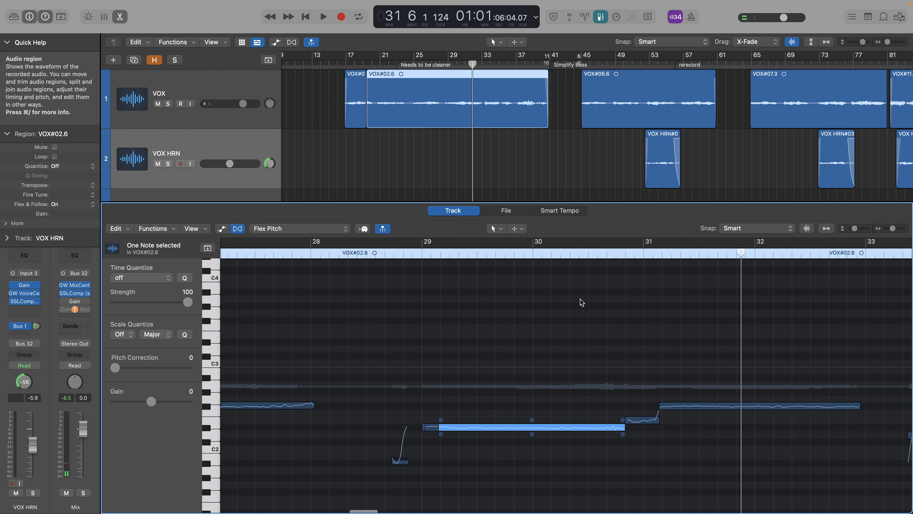
{"action": "double_click", "coordinate": [533, 258]}
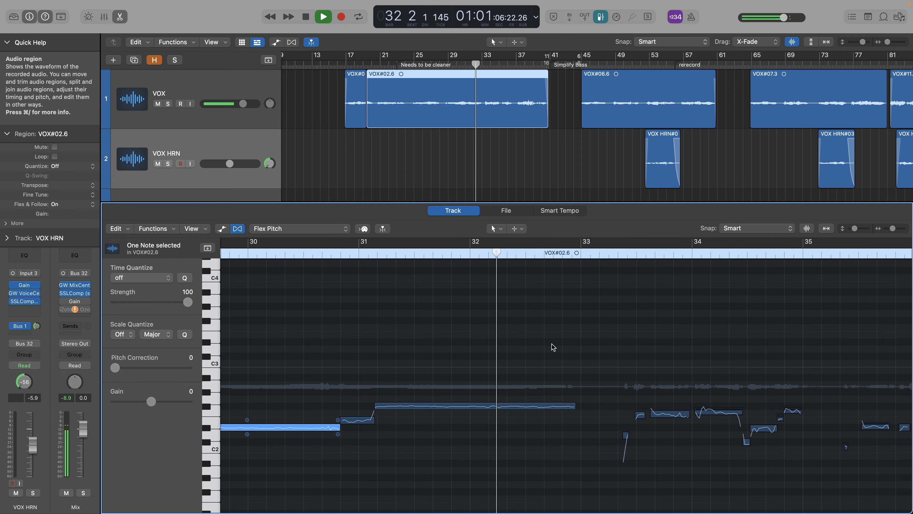
{"action": "key", "text": "space"}
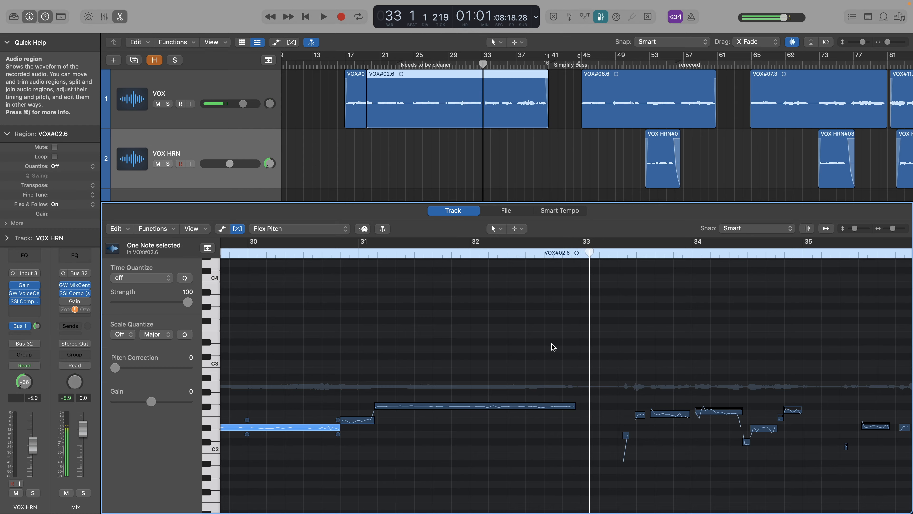
Step: Play the whole corrected phrase from the middle of bar 28 until just after bar 33
{"action": "left_click", "coordinate": [340, 254]}
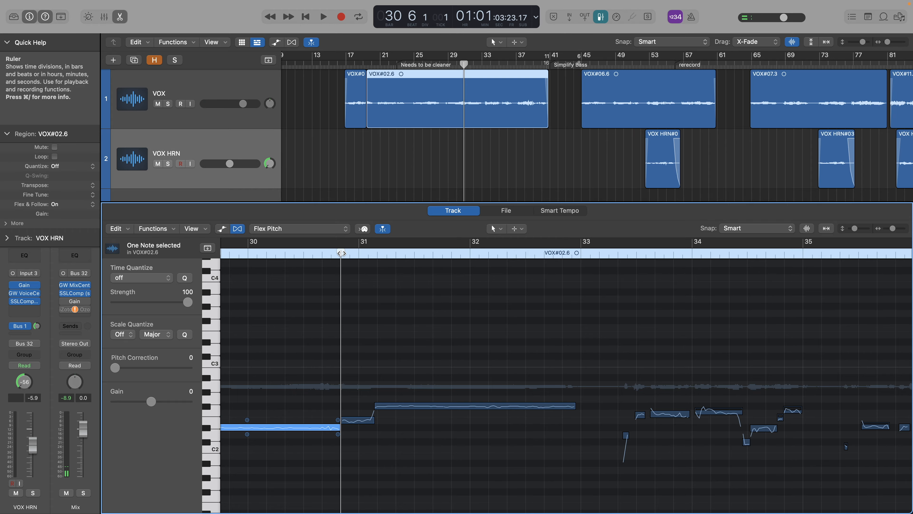
{"action": "left_click", "coordinate": [247, 255]}
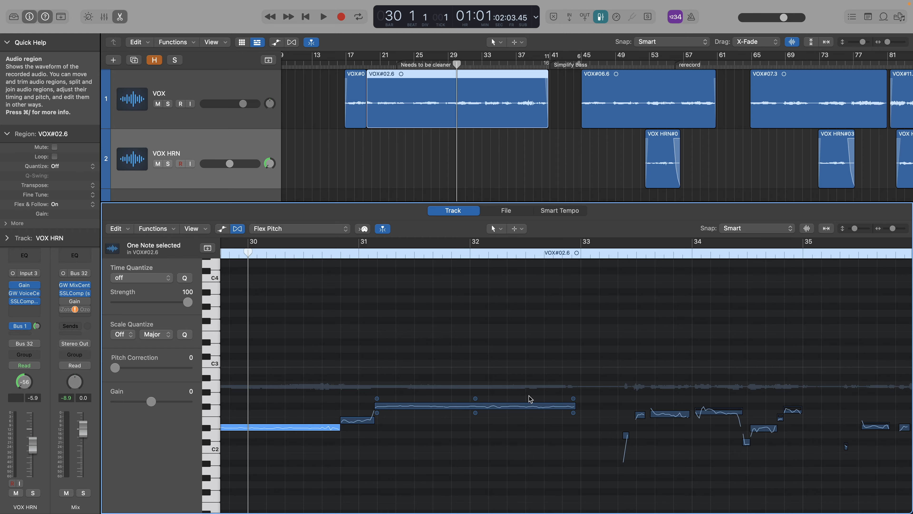
{"action": "scroll", "coordinate": [493, 435], "scroll_direction": "left", "scroll_amount": 5}
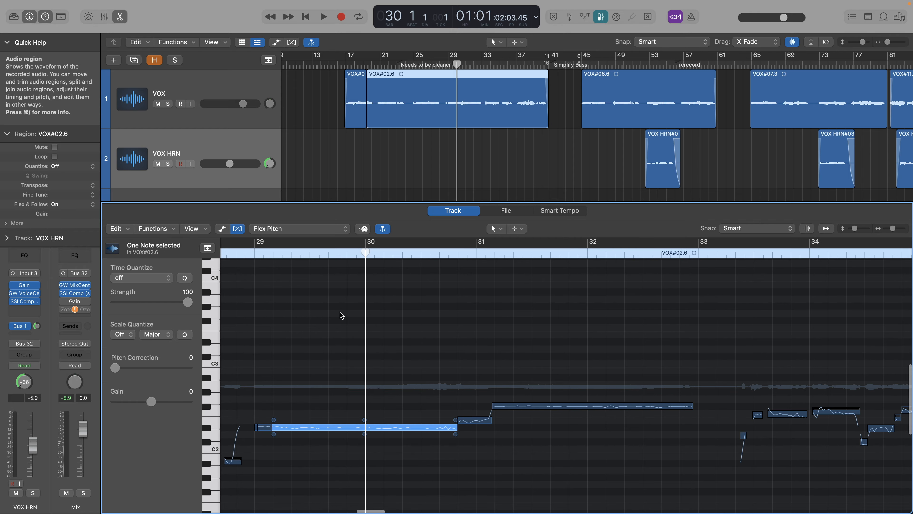
{"action": "left_click", "coordinate": [266, 254]}
{"action": "left_click", "coordinate": [254, 254]}
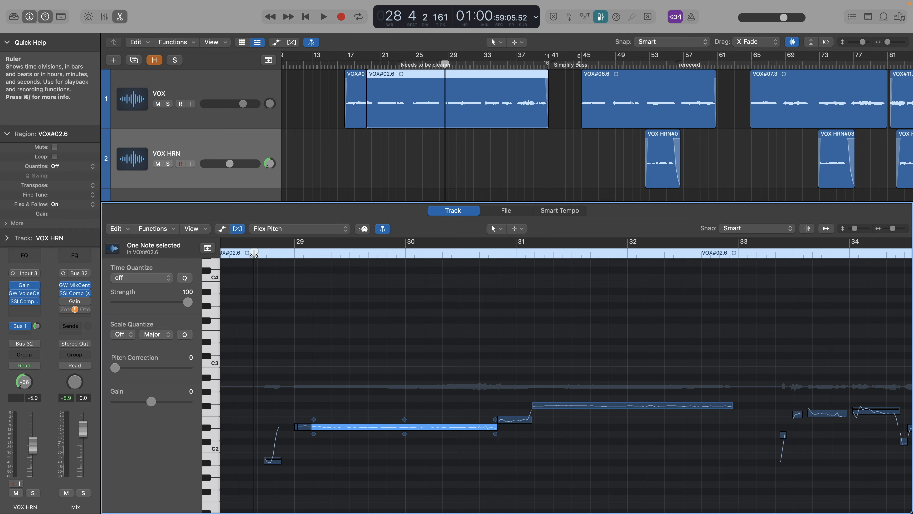
{"action": "key", "text": "space"}
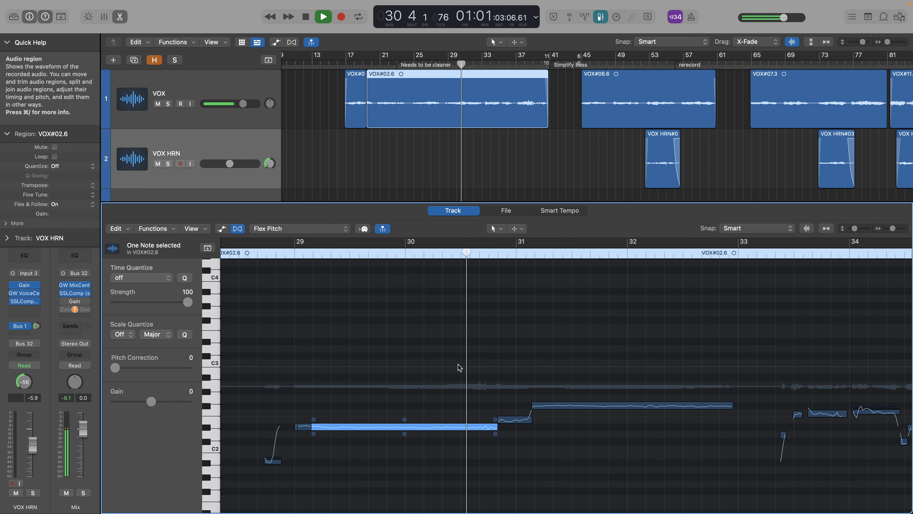
{"action": "scroll", "coordinate": [458, 367], "scroll_direction": "right", "scroll_amount": 7}
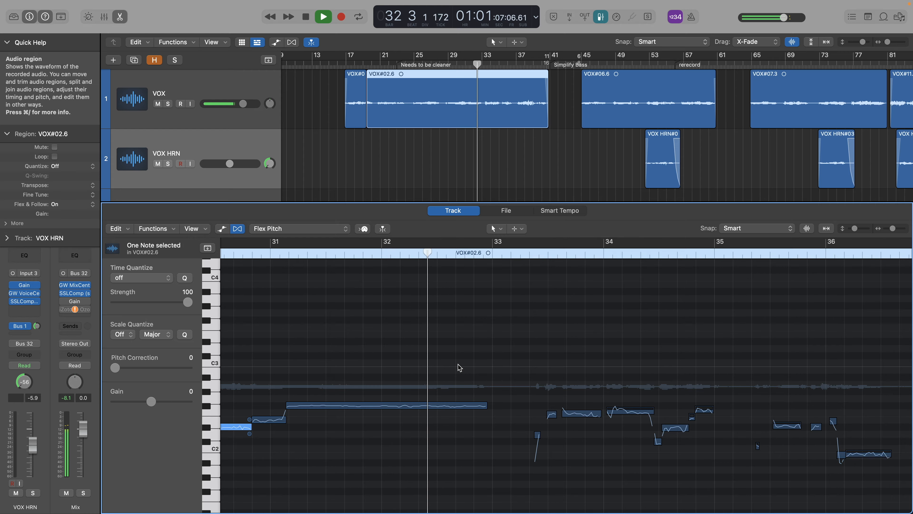
{"action": "key", "text": "space"}
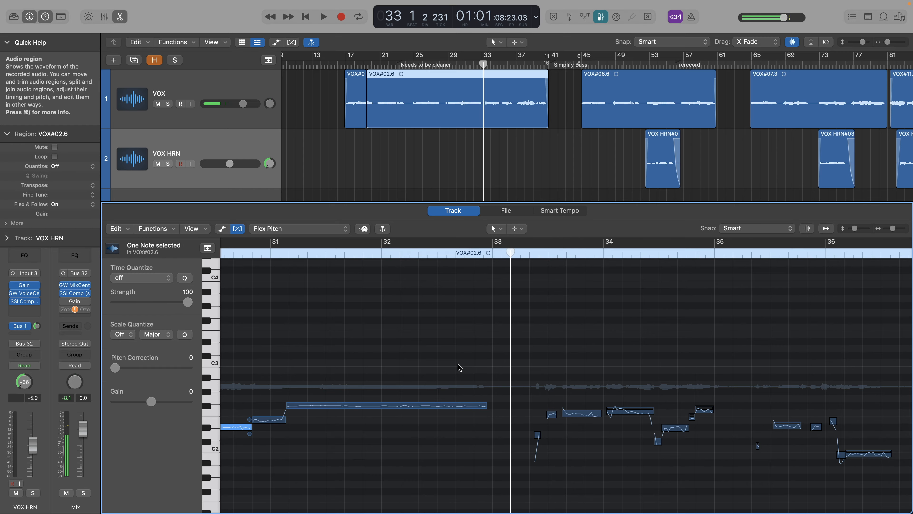
{"action": "scroll", "coordinate": [460, 367], "scroll_direction": "right", "scroll_amount": 2}
{"action": "scroll", "coordinate": [459, 367], "scroll_direction": "left", "scroll_amount": 2}
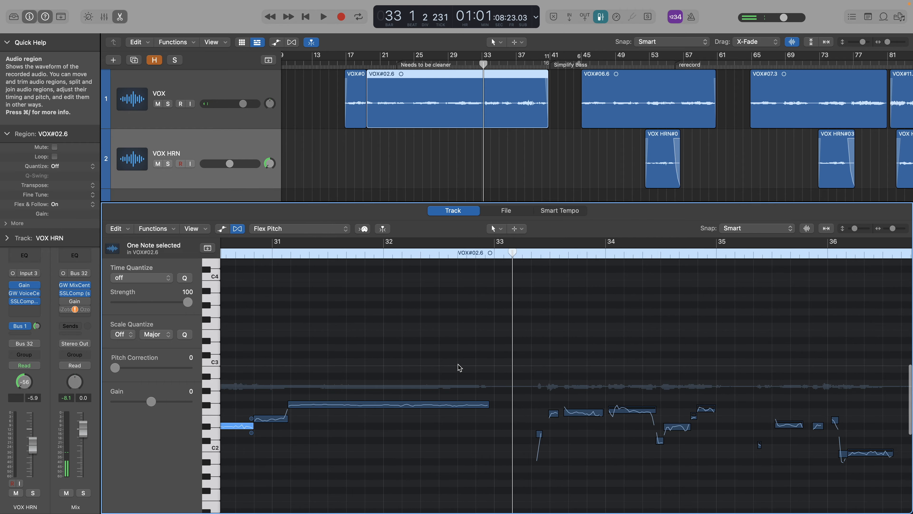
{"action": "scroll", "coordinate": [505, 373], "scroll_direction": "right", "scroll_amount": 2}
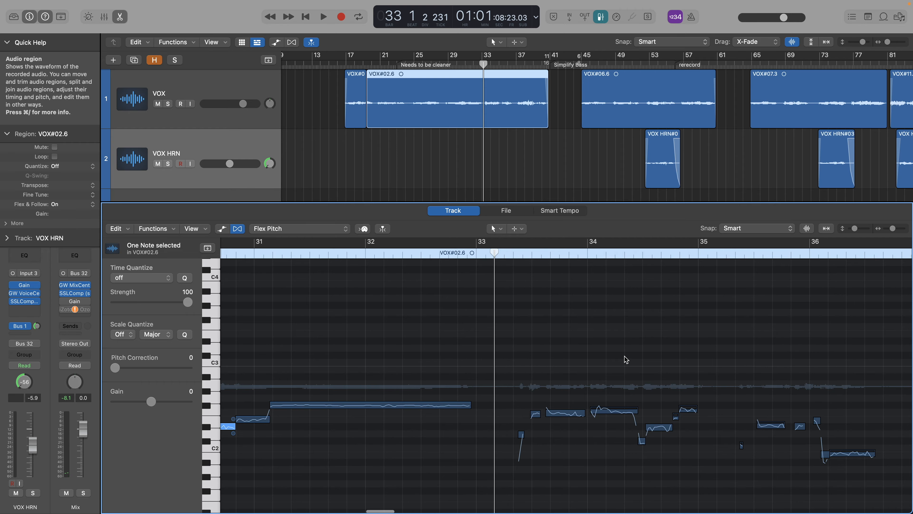
{"action": "scroll", "coordinate": [625, 360], "scroll_direction": "left", "scroll_amount": 6}
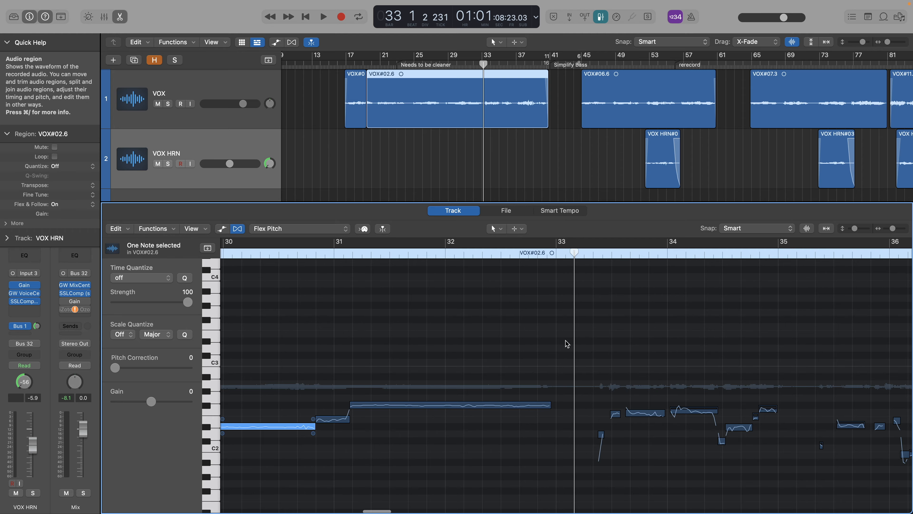
Step: Select the VOX HRN#31 region around bar 82 on the second track for harmony editing
{"action": "scroll", "coordinate": [567, 344], "scroll_direction": "right", "scroll_amount": 18}
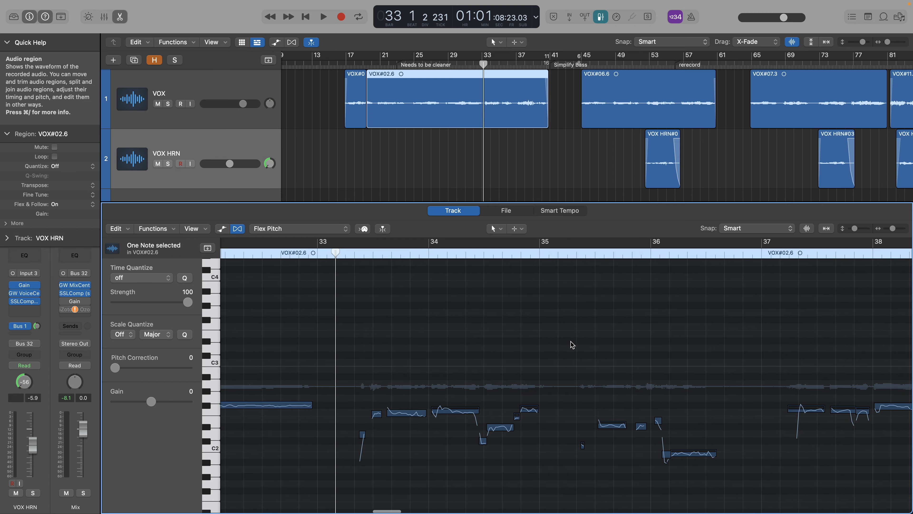
{"action": "scroll", "coordinate": [520, 156], "scroll_direction": "right", "scroll_amount": 20}
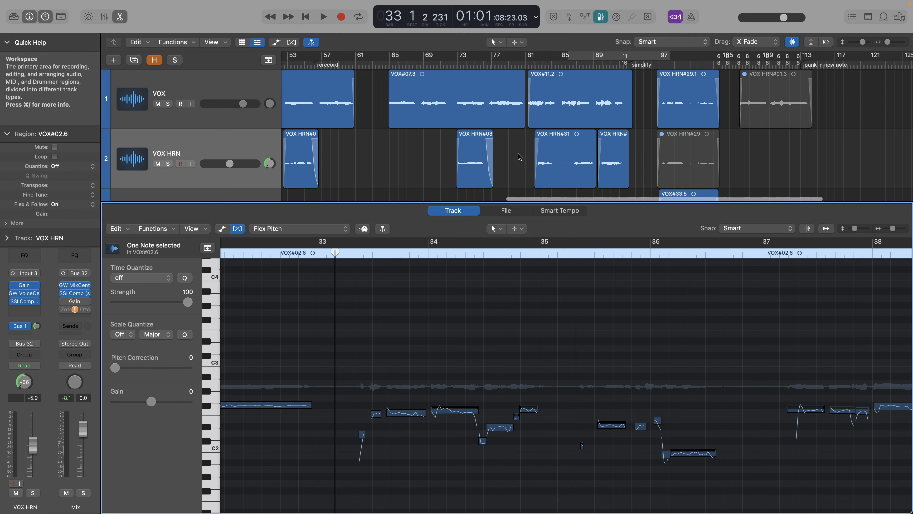
{"action": "scroll", "coordinate": [519, 156], "scroll_direction": "right", "scroll_amount": 3}
{"action": "scroll", "coordinate": [568, 158], "scroll_direction": "down", "scroll_amount": 3}
{"action": "scroll", "coordinate": [524, 133], "scroll_direction": "down", "scroll_amount": 3}
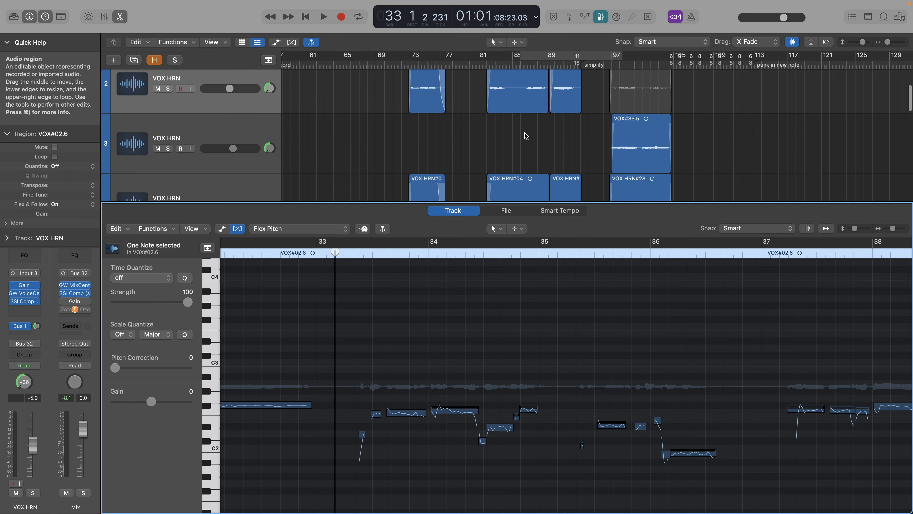
{"action": "scroll", "coordinate": [508, 103], "scroll_direction": "up", "scroll_amount": 3}
{"action": "scroll", "coordinate": [510, 105], "scroll_direction": "up", "scroll_amount": 2}
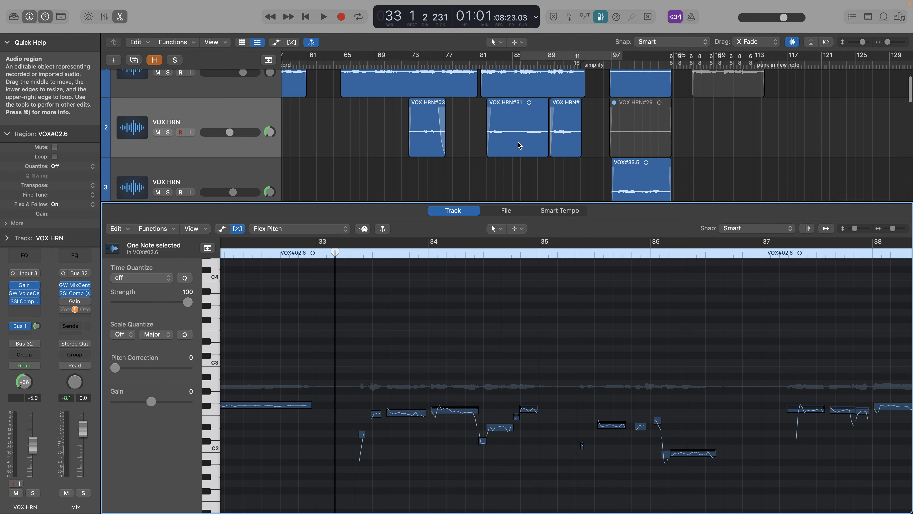
{"action": "left_click", "coordinate": [509, 108]}
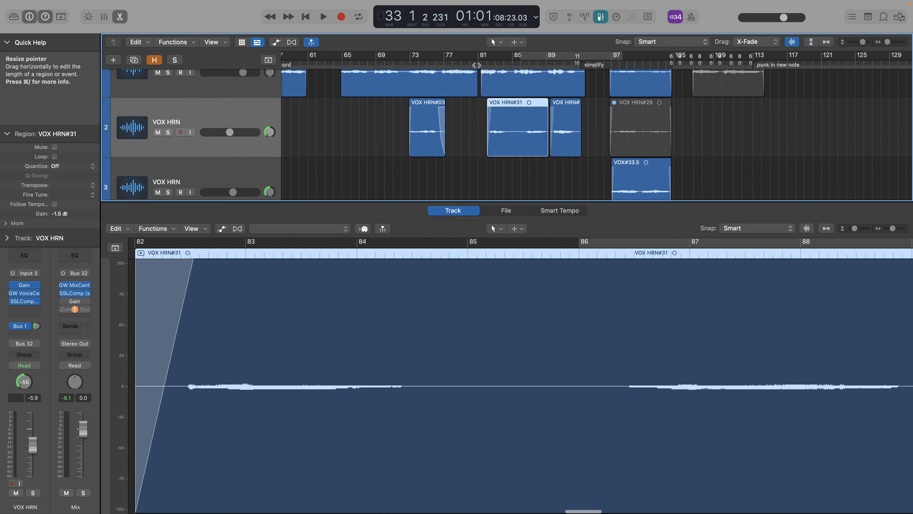
Step: Audition the VOX HRN#31 harmony in solo through bar 83 and take its track out of solo
{"action": "left_click", "coordinate": [168, 132]}
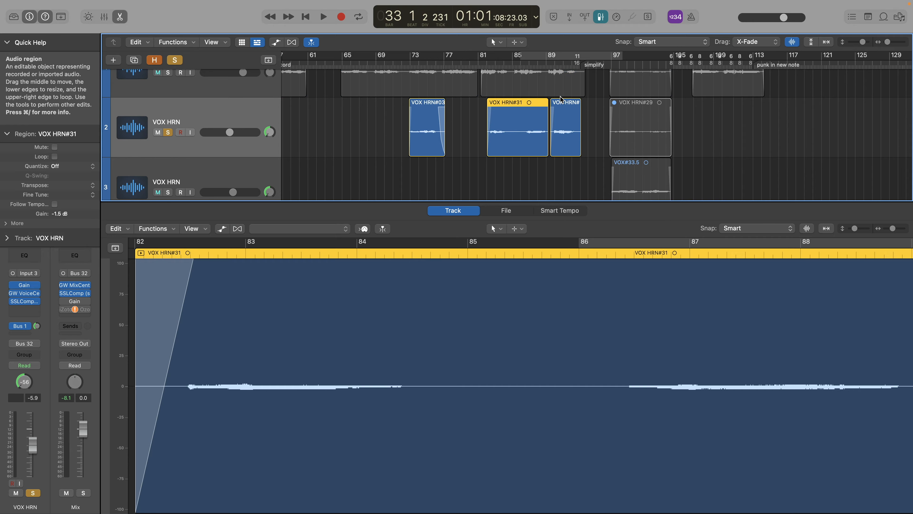
{"action": "double_click", "coordinate": [491, 66]}
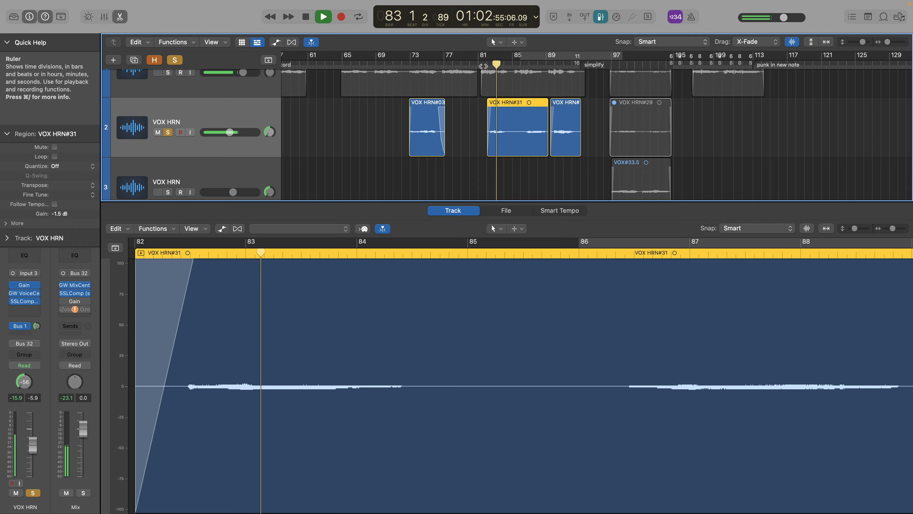
{"action": "key", "text": "space"}
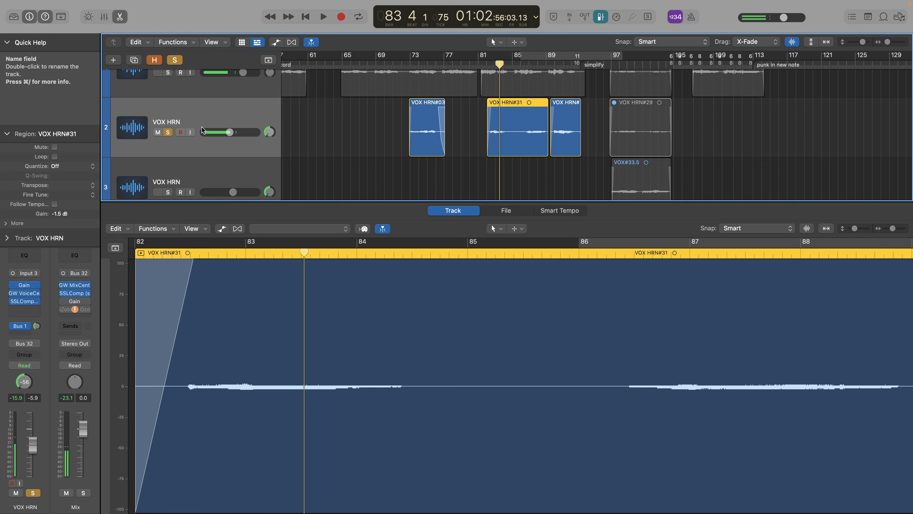
{"action": "left_click", "coordinate": [169, 133]}
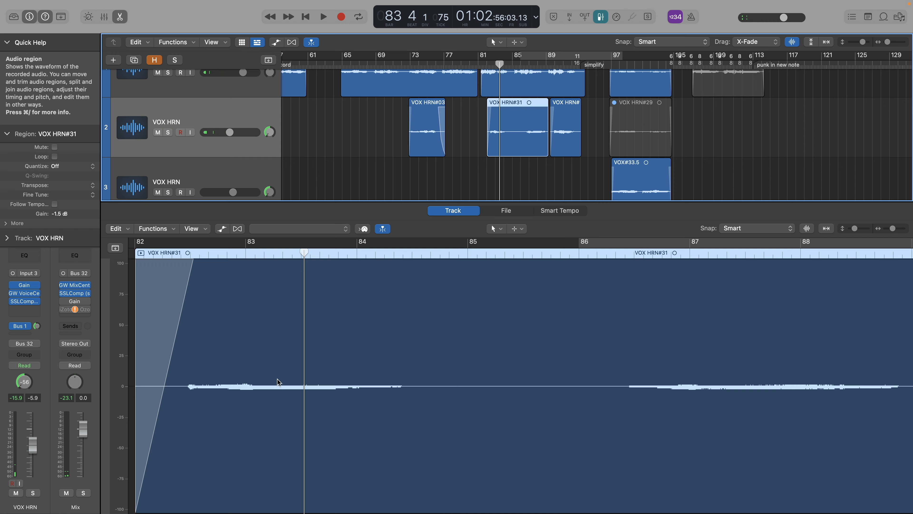
Step: Turn on Flex for the VOX HRN track and set its Flex mode to Flex Pitch
{"action": "left_click", "coordinate": [237, 229]}
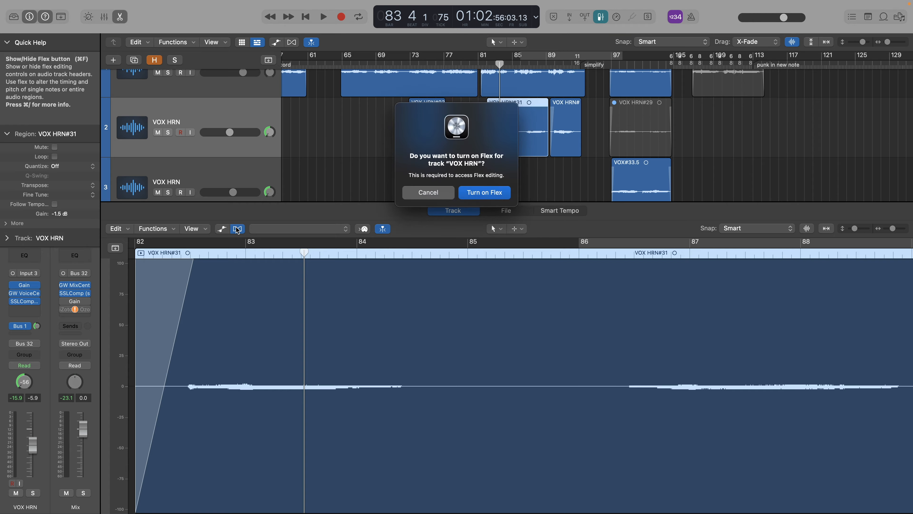
{"action": "left_click", "coordinate": [474, 196]}
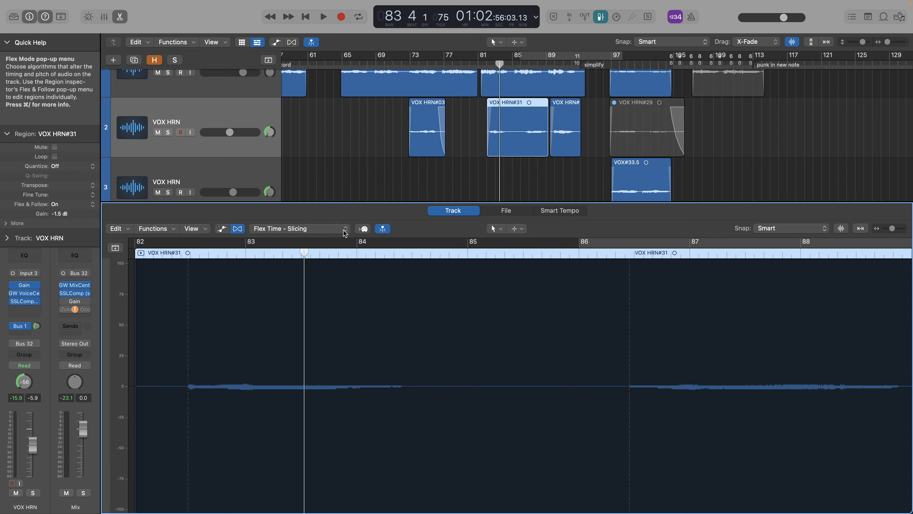
{"action": "left_click", "coordinate": [299, 229]}
{"action": "left_click", "coordinate": [289, 196]}
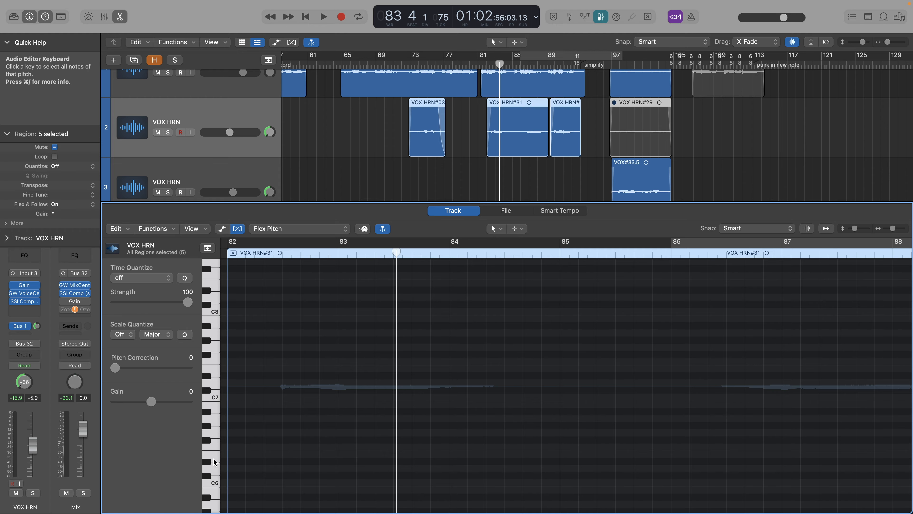
Step: Bring the harmony notes into view and play them with the other tracks from the middle of bar 82 through bar 83
{"action": "scroll", "coordinate": [355, 445], "scroll_direction": "down", "scroll_amount": 6}
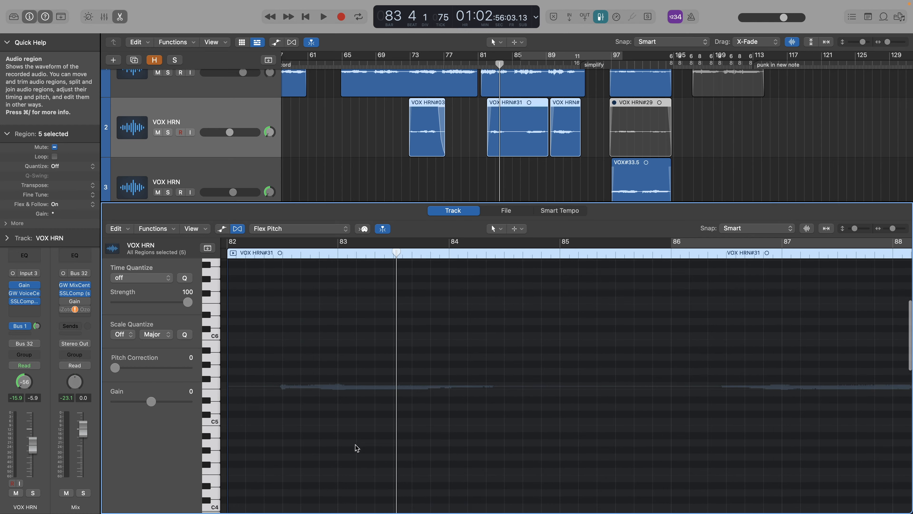
{"action": "scroll", "coordinate": [356, 444], "scroll_direction": "down", "scroll_amount": 7}
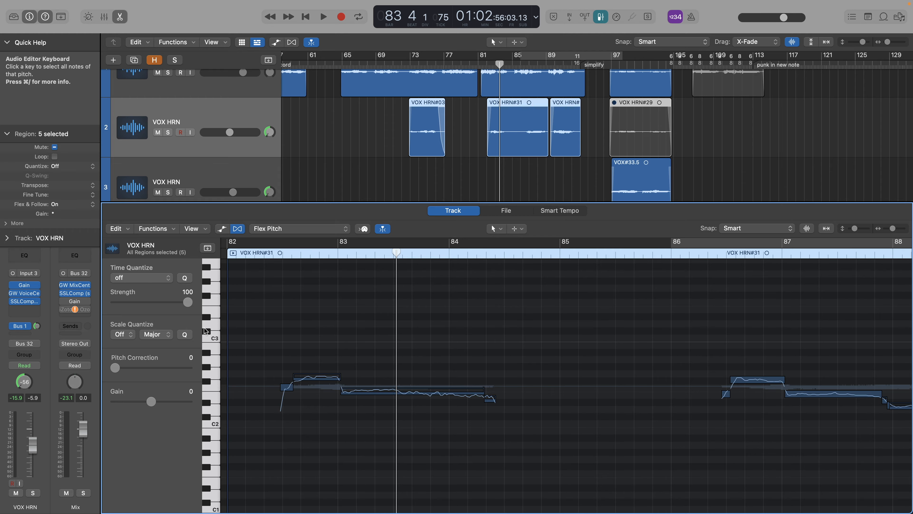
{"action": "double_click", "coordinate": [283, 255]}
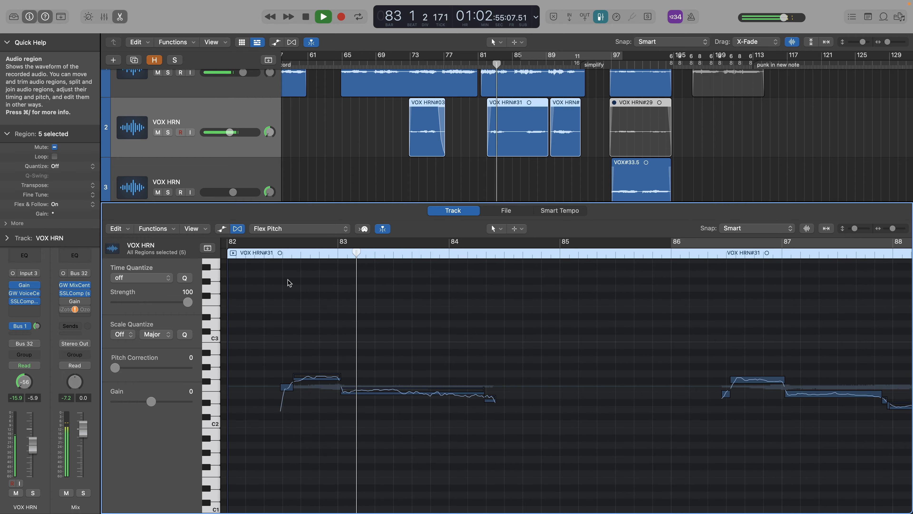
{"action": "key", "text": "space"}
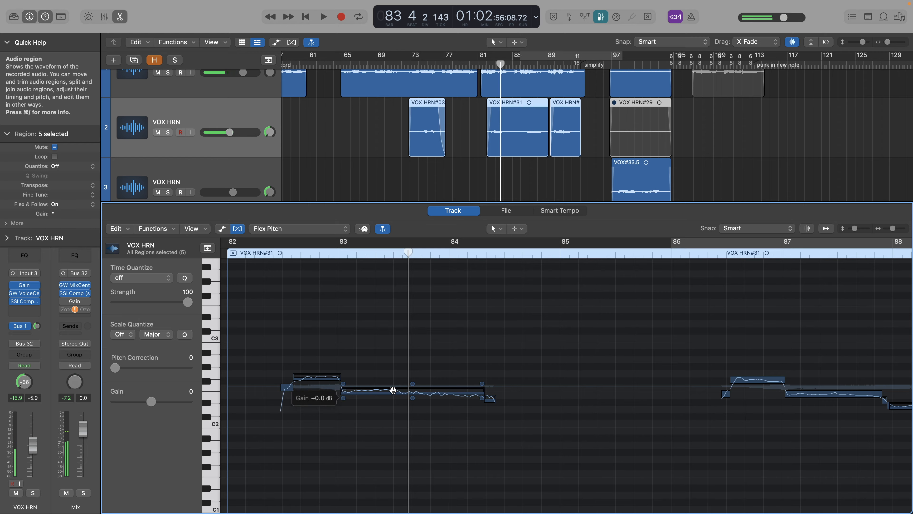
Step: Check the pitch of the harmony notes on either side of bar 83 and the fine pitch of the long one after it
{"action": "key", "text": "super+Down"}
{"action": "key", "text": "super+Down"}
{"action": "key", "text": "super+Right"}
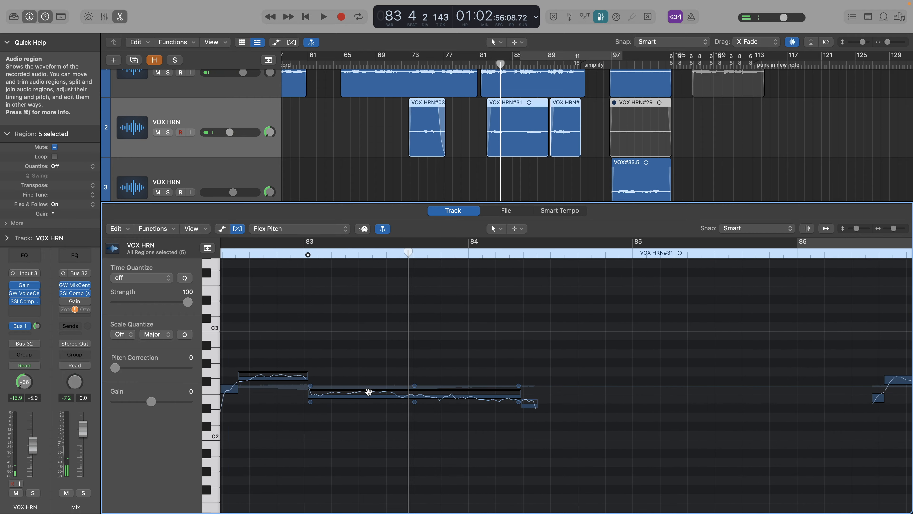
{"action": "key", "text": "super+Right"}
{"action": "key", "text": "super+Right"}
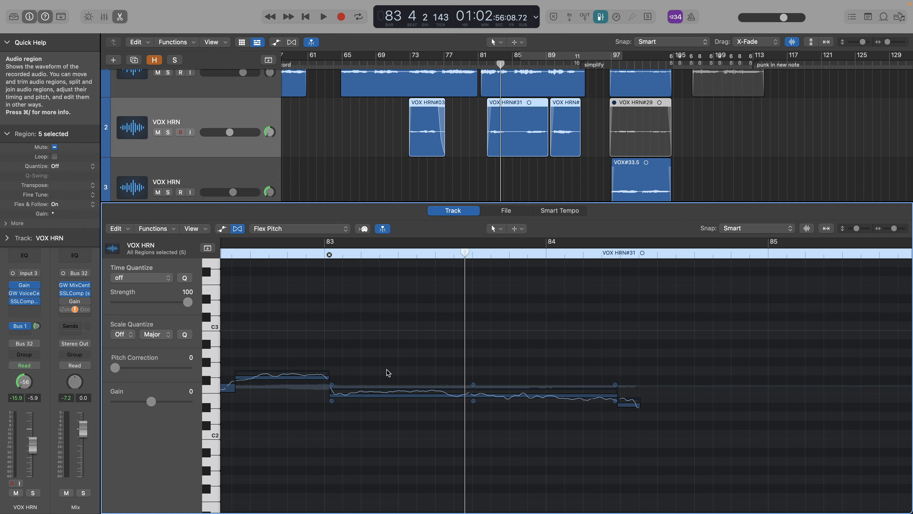
{"action": "left_click", "coordinate": [351, 395]}
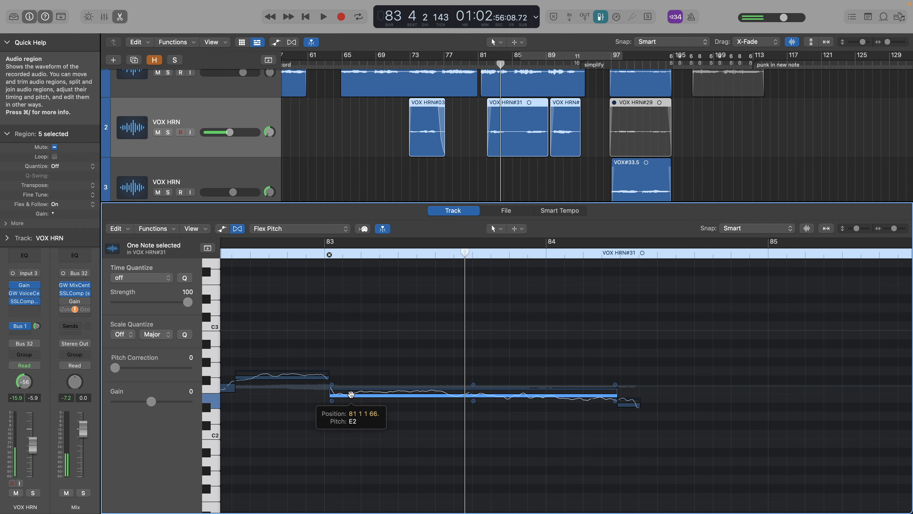
{"action": "mouse_move", "coordinate": [474, 384]}
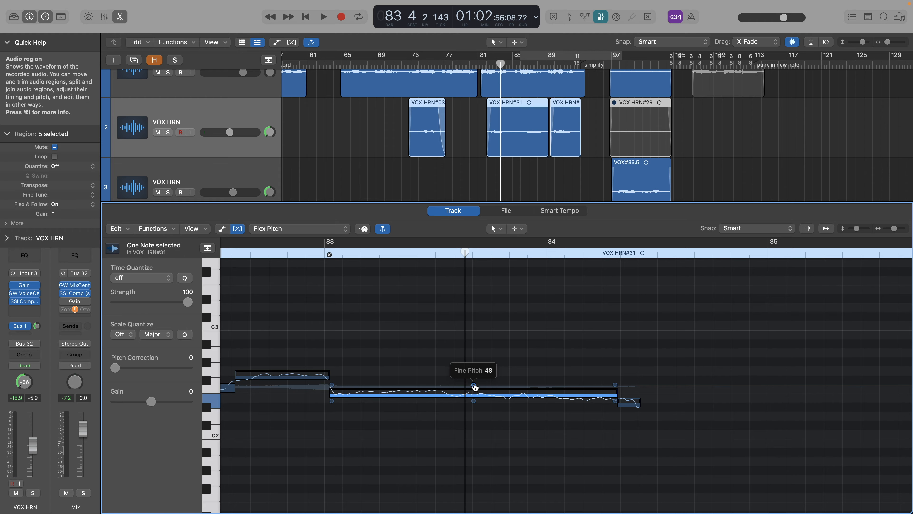
{"action": "mouse_move", "coordinate": [283, 369]}
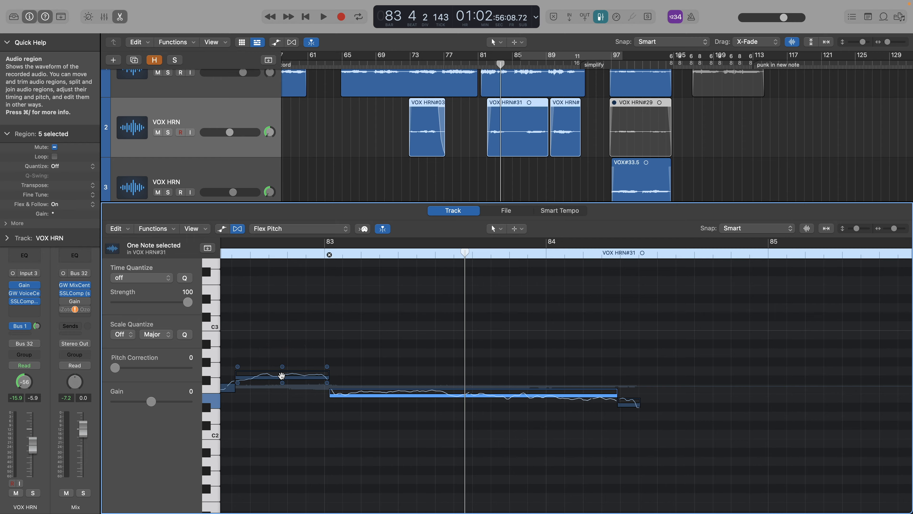
{"action": "left_click", "coordinate": [295, 376]}
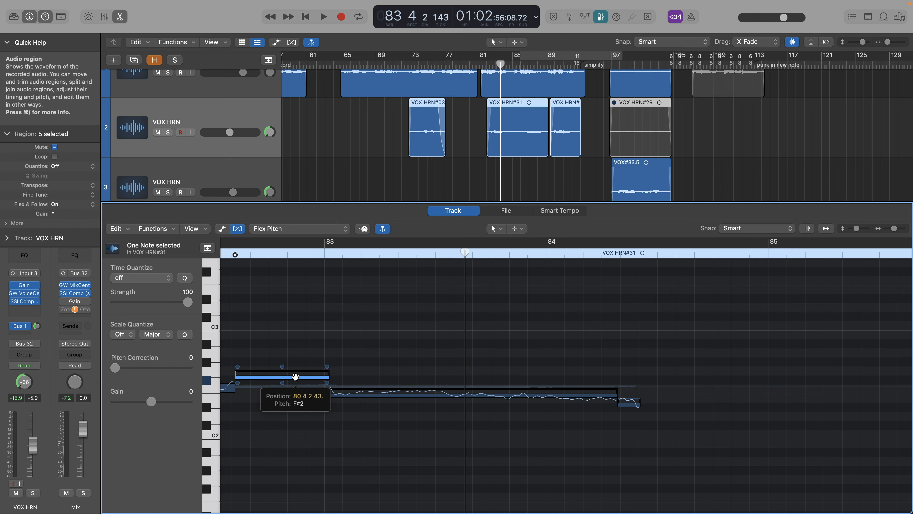
{"action": "left_click", "coordinate": [372, 395]}
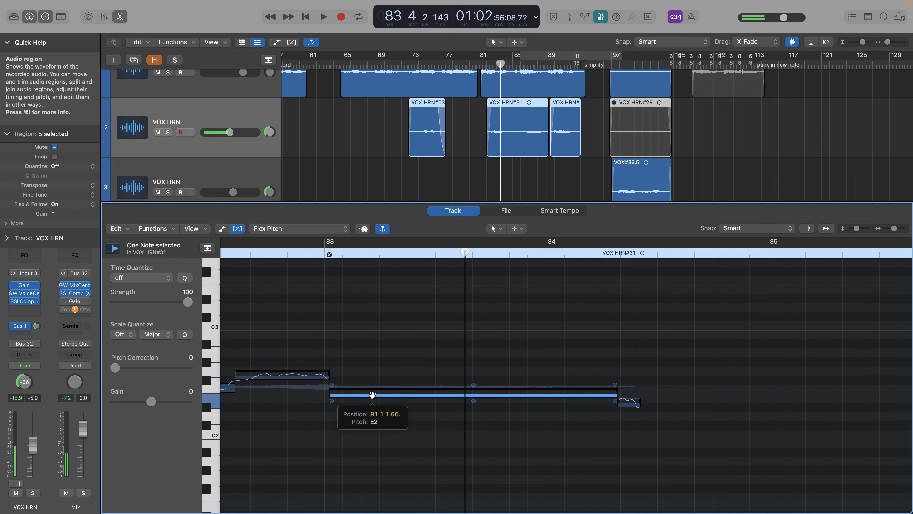
Step: Solo the second track and play the uncorrected harmony phrase from the middle of bar 82 through bar 83
{"action": "scroll", "coordinate": [373, 395], "scroll_direction": "left", "scroll_amount": 4}
{"action": "left_click", "coordinate": [168, 133]}
{"action": "left_click", "coordinate": [331, 246]}
{"action": "key", "text": "space"}
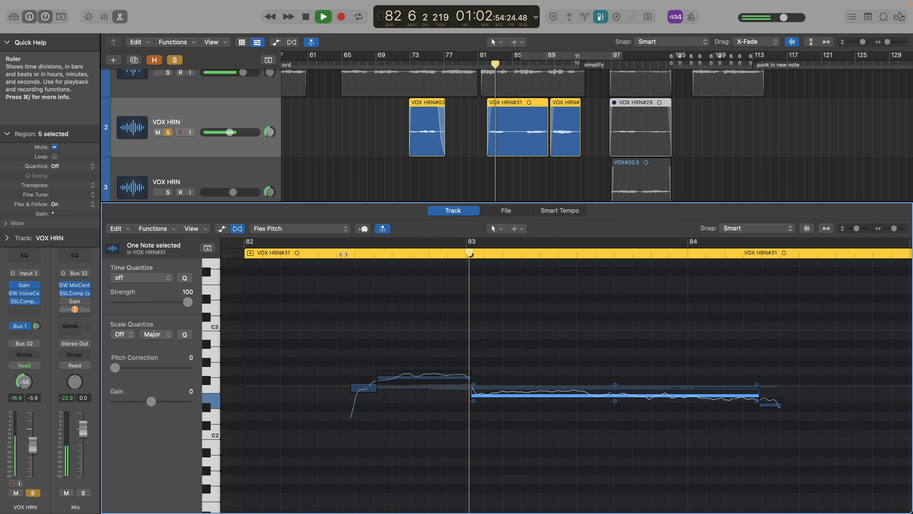
{"action": "key", "text": "space"}
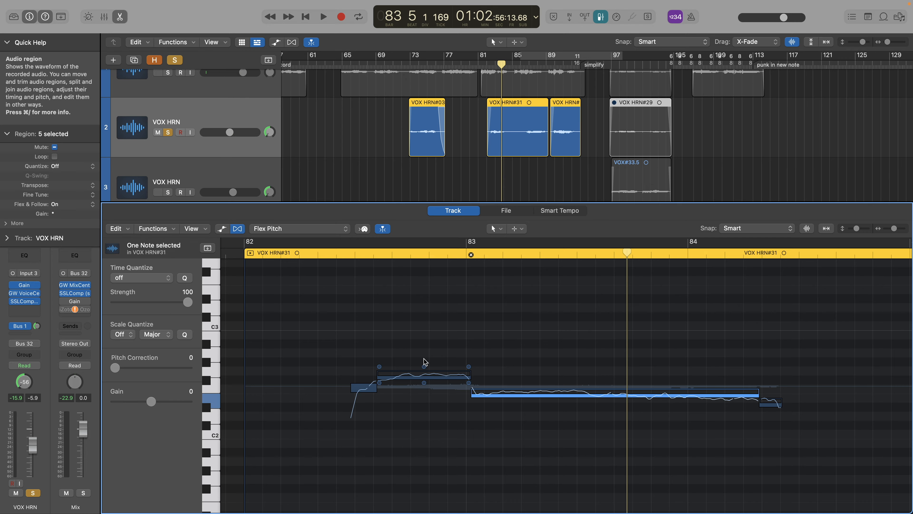
Step: Centre the fine pitch of the note just before bar 83 and of the long note after it on their semitones
{"action": "left_click", "coordinate": [424, 367]}
{"action": "left_click_drag", "start_coordinate": [429, 389], "coordinate": [432, 501]}
{"action": "left_click_drag", "start_coordinate": [615, 384], "coordinate": [615, 390]}
Step: Raise the short last note of the phrase after bar 84 to E2 and play the phrase from the middle of bar 82
{"action": "left_click", "coordinate": [322, 256]}
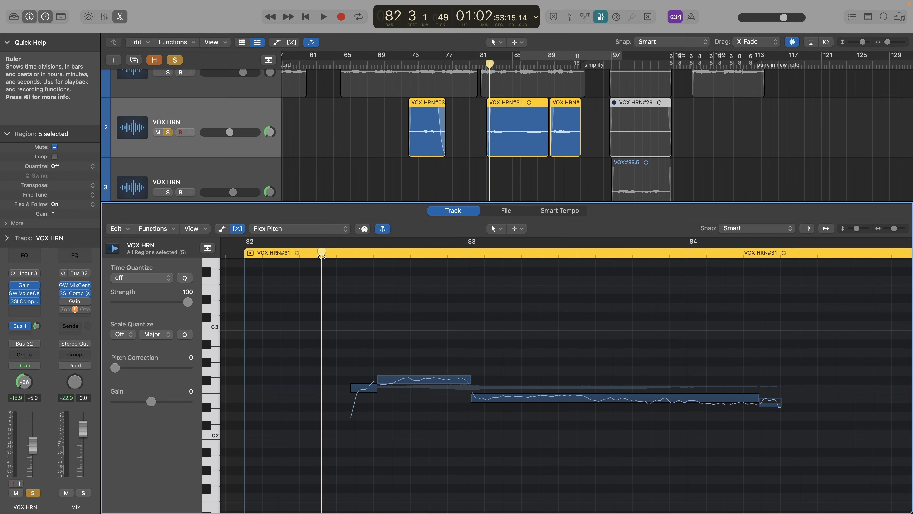
{"action": "mouse_move", "coordinate": [767, 386]}
{"action": "left_click", "coordinate": [754, 404]}
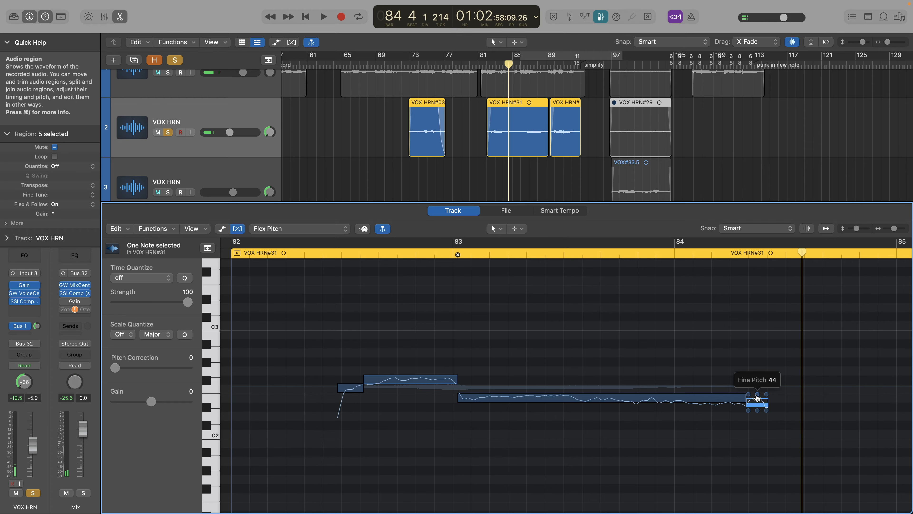
{"action": "left_click_drag", "start_coordinate": [756, 405], "coordinate": [757, 392]}
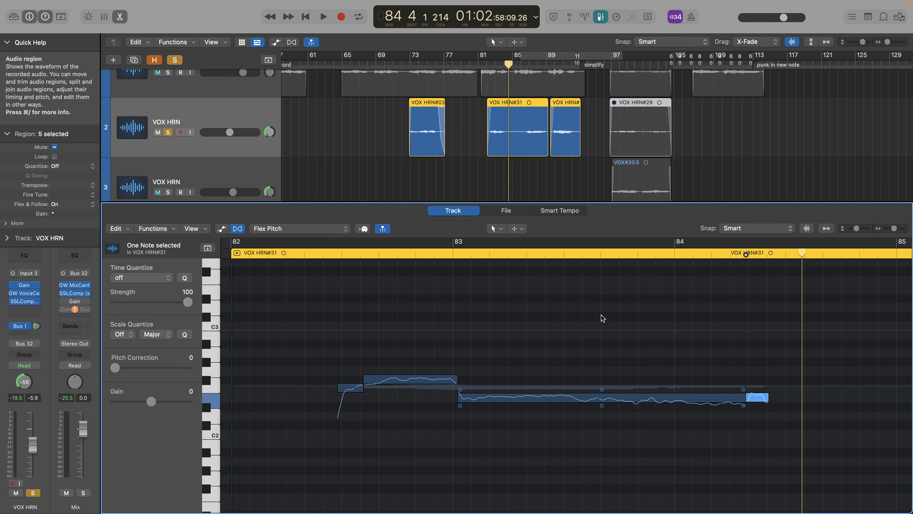
{"action": "double_click", "coordinate": [325, 254]}
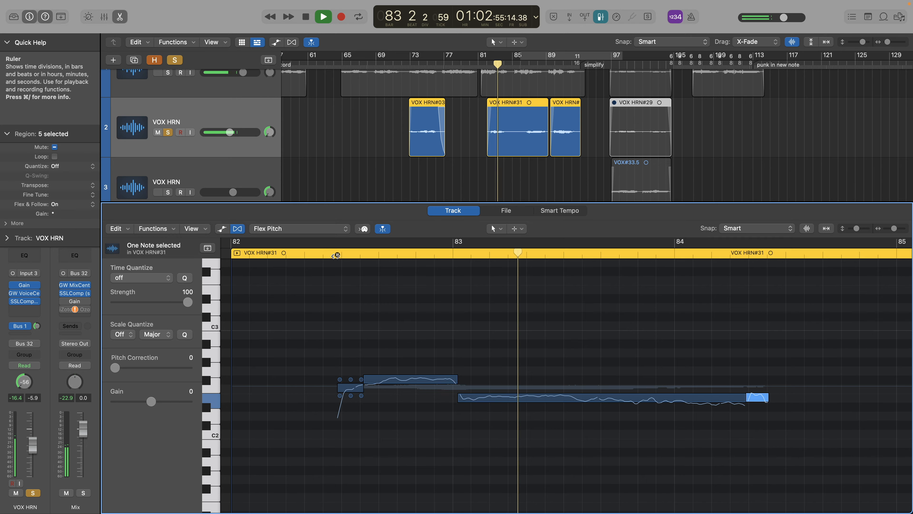
{"action": "key", "text": "space"}
Step: Solo the harmony on the fourth track as well and play both harmonies together until just after bar 84
{"action": "scroll", "coordinate": [360, 137], "scroll_direction": "down", "scroll_amount": 4}
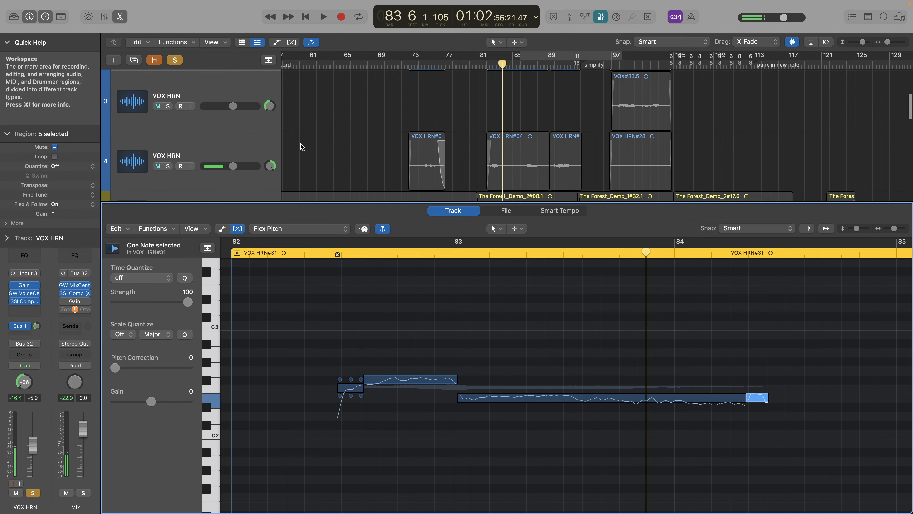
{"action": "left_click", "coordinate": [168, 166]}
{"action": "scroll", "coordinate": [449, 162], "scroll_direction": "up", "scroll_amount": 4}
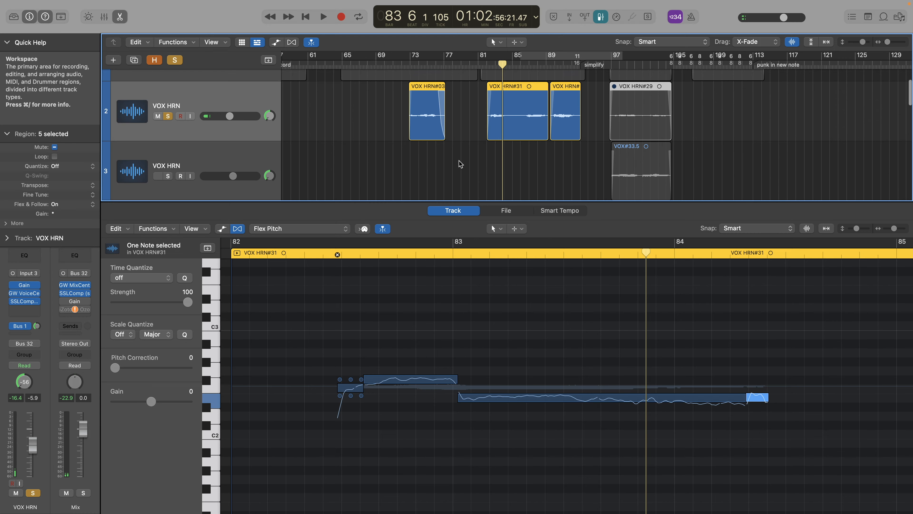
{"action": "left_click", "coordinate": [486, 68]}
{"action": "key", "text": "space"}
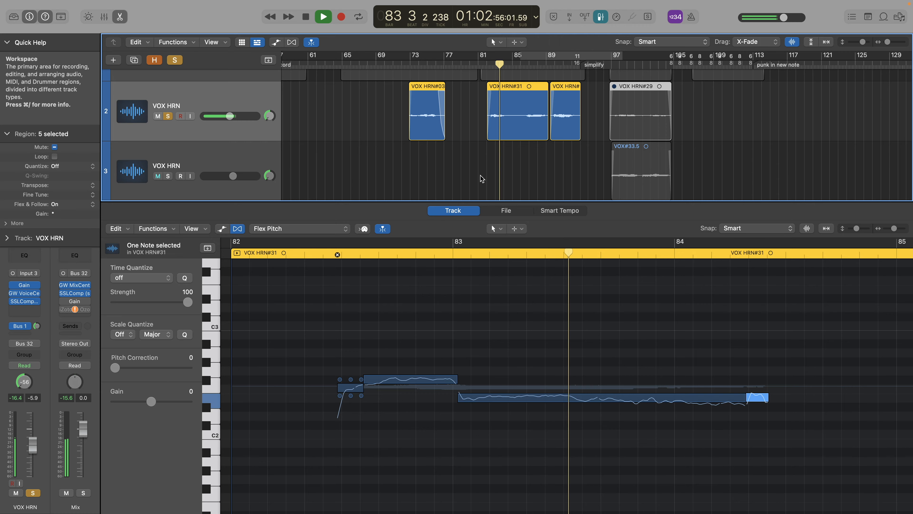
{"action": "key", "text": "space"}
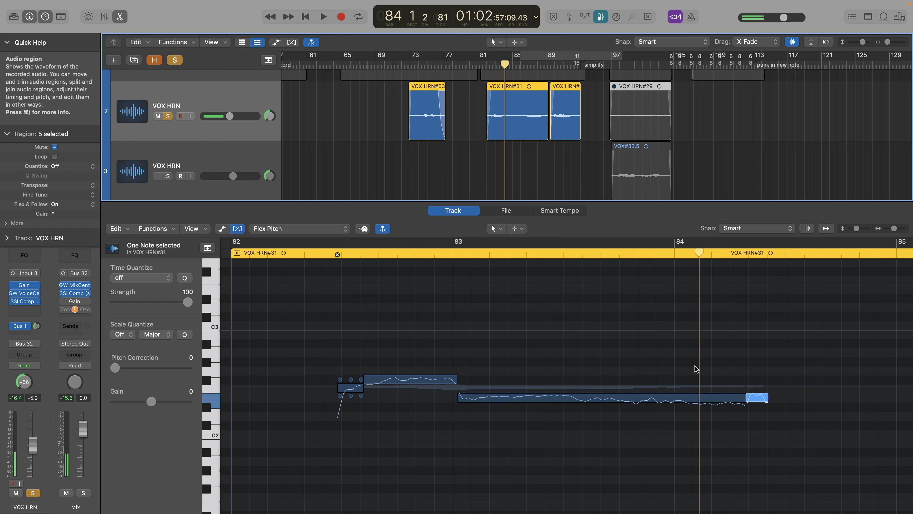
Step: Shift the fine pitch of the two notes around bar 83 off centre again and play both harmonies from the middle of bar 82
{"action": "left_click_drag", "start_coordinate": [602, 389], "coordinate": [602, 385]}
{"action": "left_click_drag", "start_coordinate": [410, 369], "coordinate": [410, 367]}
{"action": "double_click", "coordinate": [336, 258]}
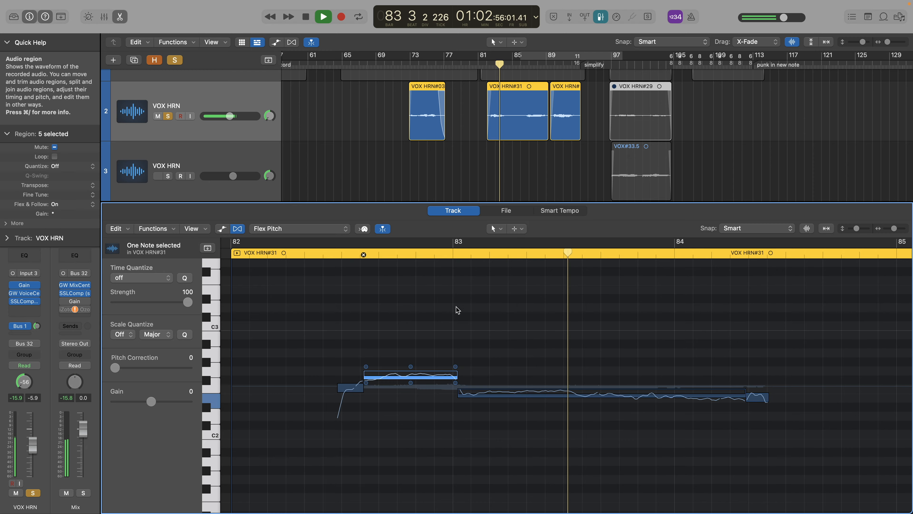
Step: Re-centre the fine pitch of both notes around bar 83 and play the harmonies until the middle of bar 84
{"action": "left_click_drag", "start_coordinate": [410, 366], "coordinate": [410, 371]}
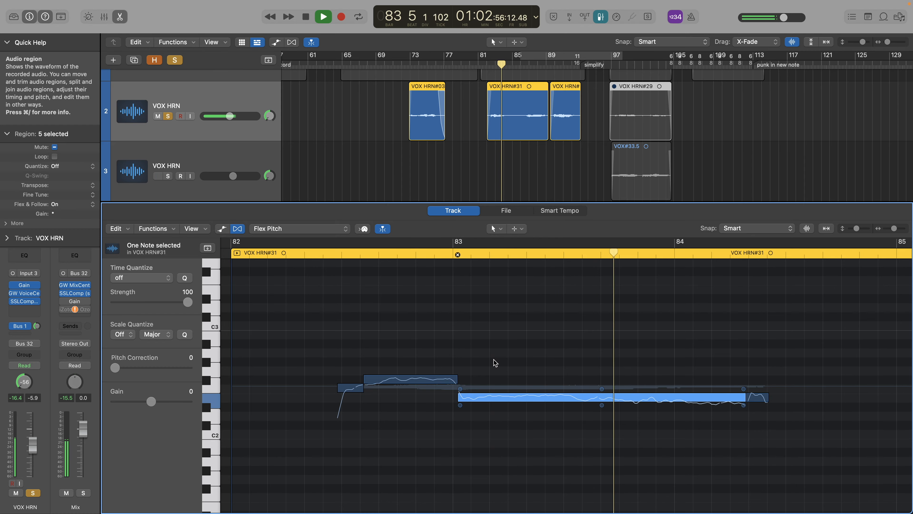
{"action": "scroll", "coordinate": [499, 364], "scroll_direction": "right", "scroll_amount": 5}
{"action": "scroll", "coordinate": [499, 364], "scroll_direction": "down", "scroll_amount": 2}
{"action": "key", "text": "space"}
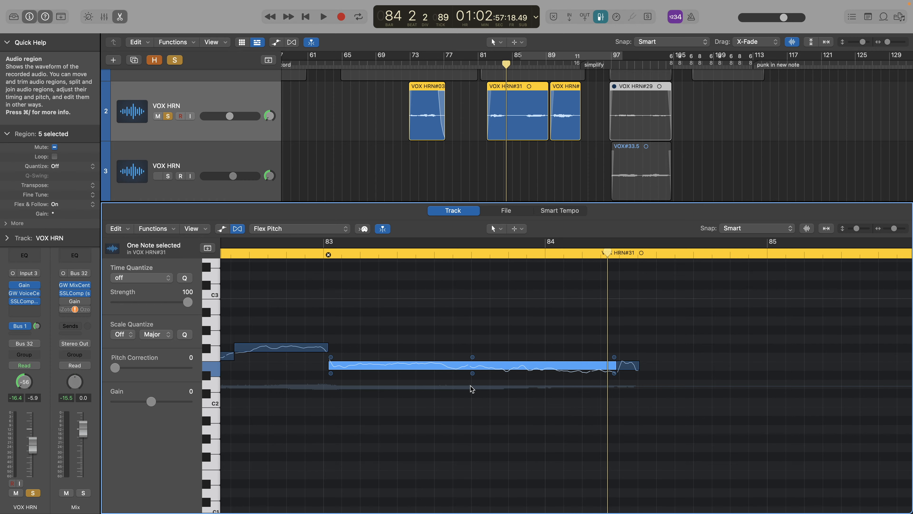